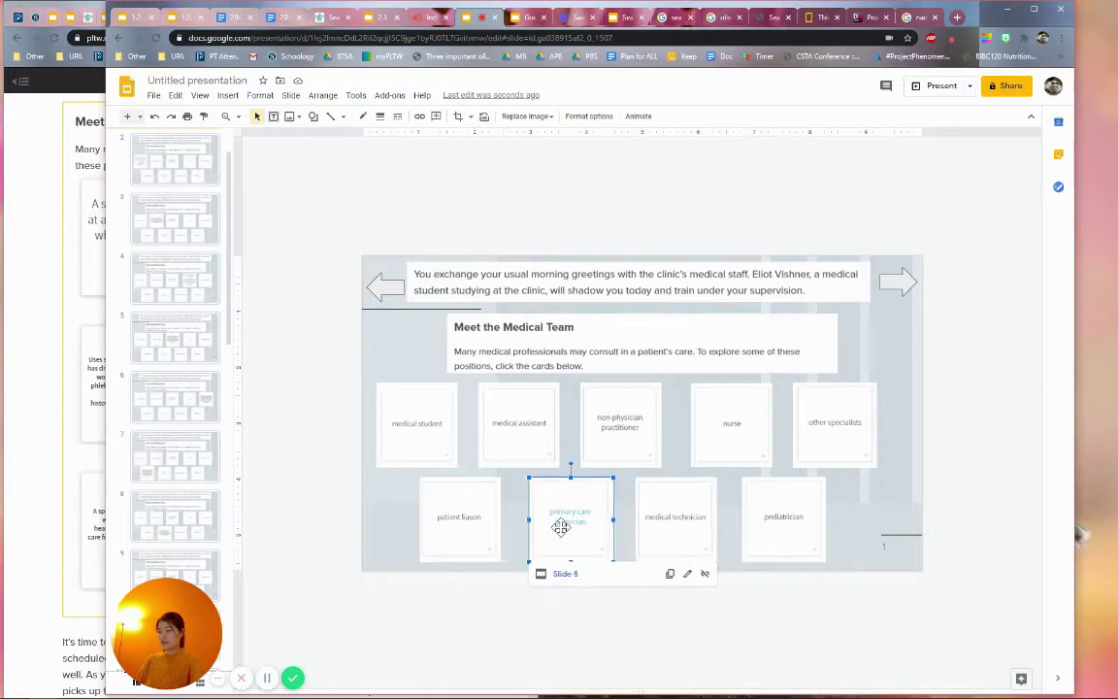
Step: Check the slide links attached to several flashcards on slide 1
{"action": "left_click", "coordinate": [456, 505]}
{"action": "left_click", "coordinate": [491, 434]}
{"action": "left_click", "coordinate": [621, 427]}
{"action": "left_click", "coordinate": [813, 434]}
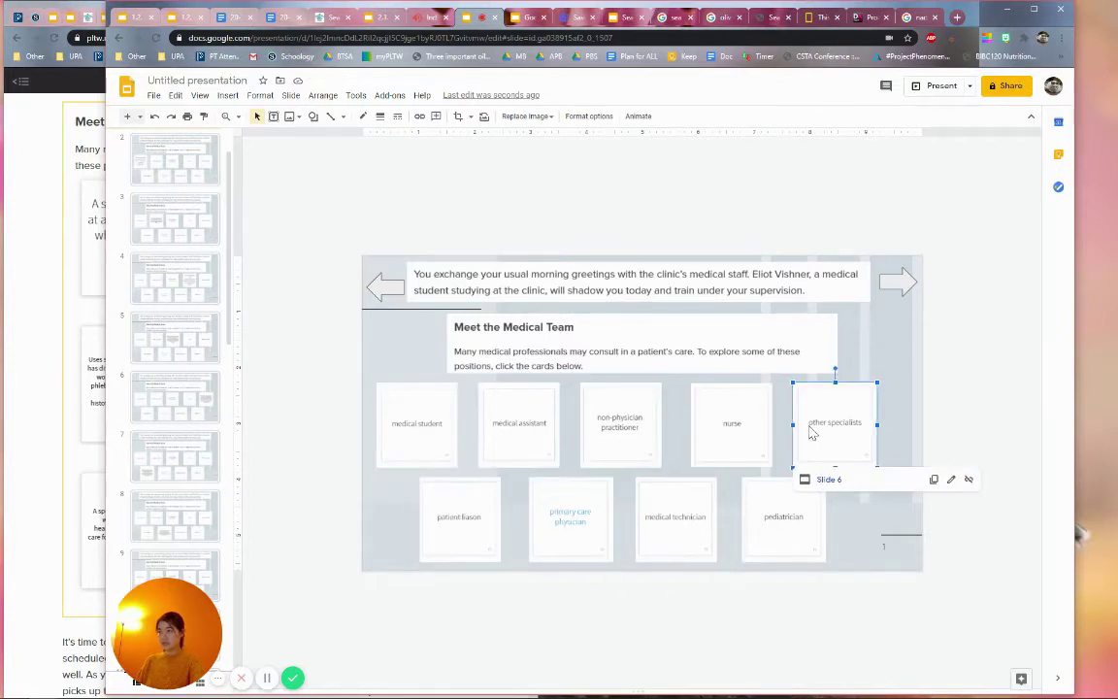
Step: Present slide 1, test the forward arrow's link, and exit the slideshow
{"action": "left_click", "coordinate": [927, 86]}
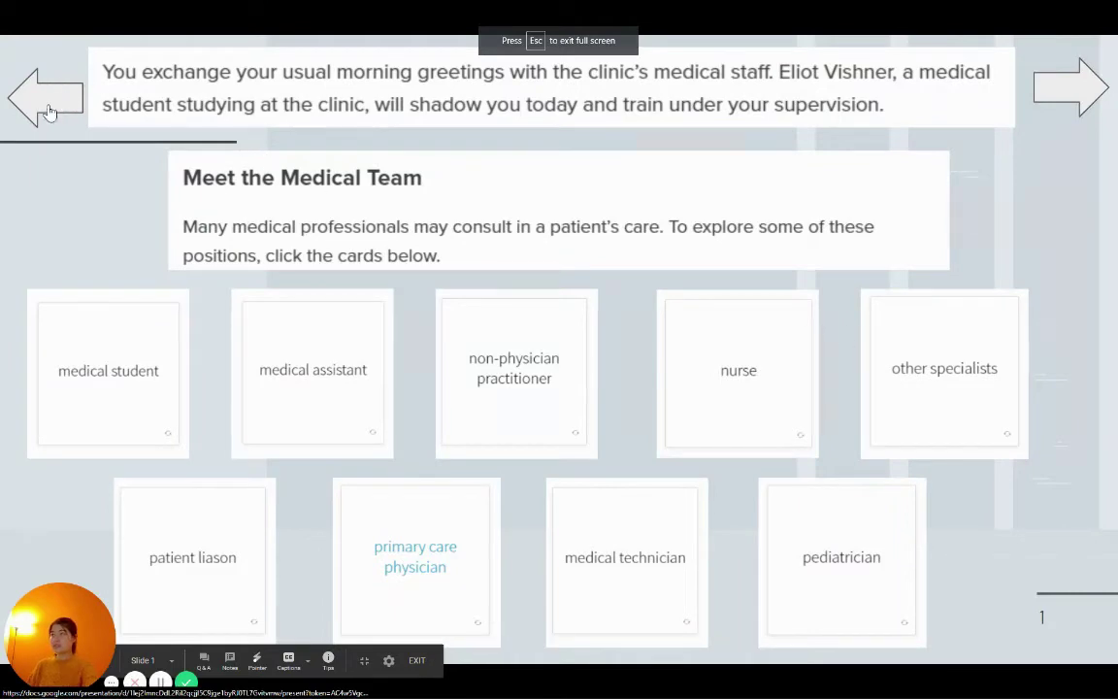
{"action": "left_click", "coordinate": [1053, 92]}
{"action": "key", "text": "Escape"}
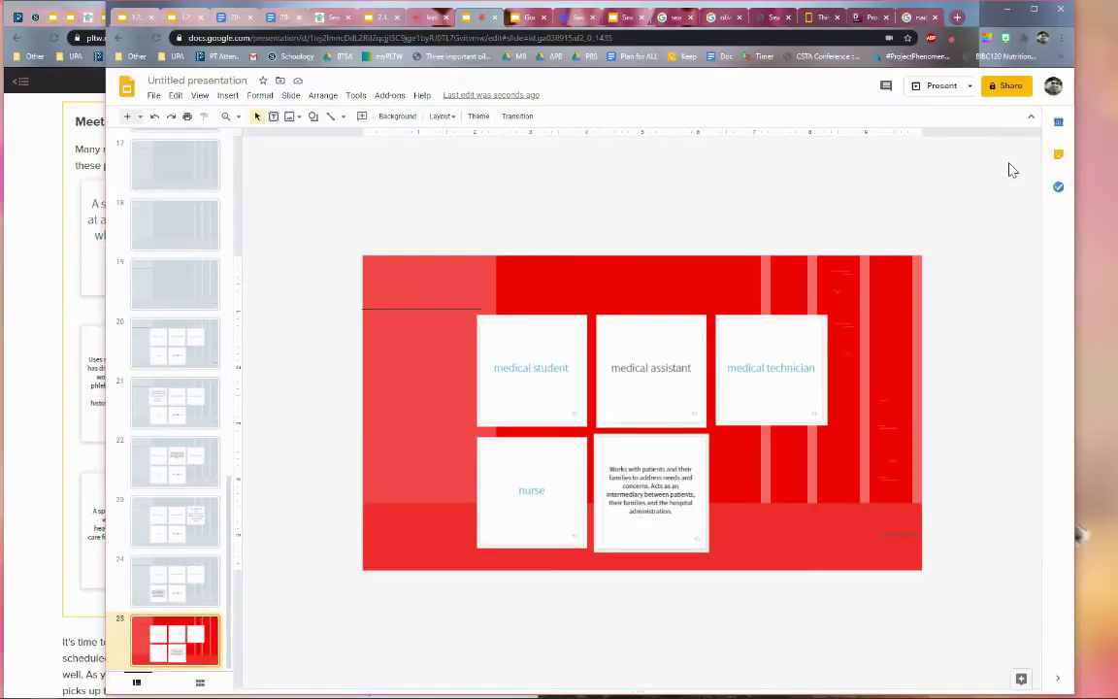
Step: Present the deck from slide 1 and test the flashcard links, starting with the medical student and medical assistant cards
{"action": "left_click_drag", "start_coordinate": [224, 486], "coordinate": [240, 220]}
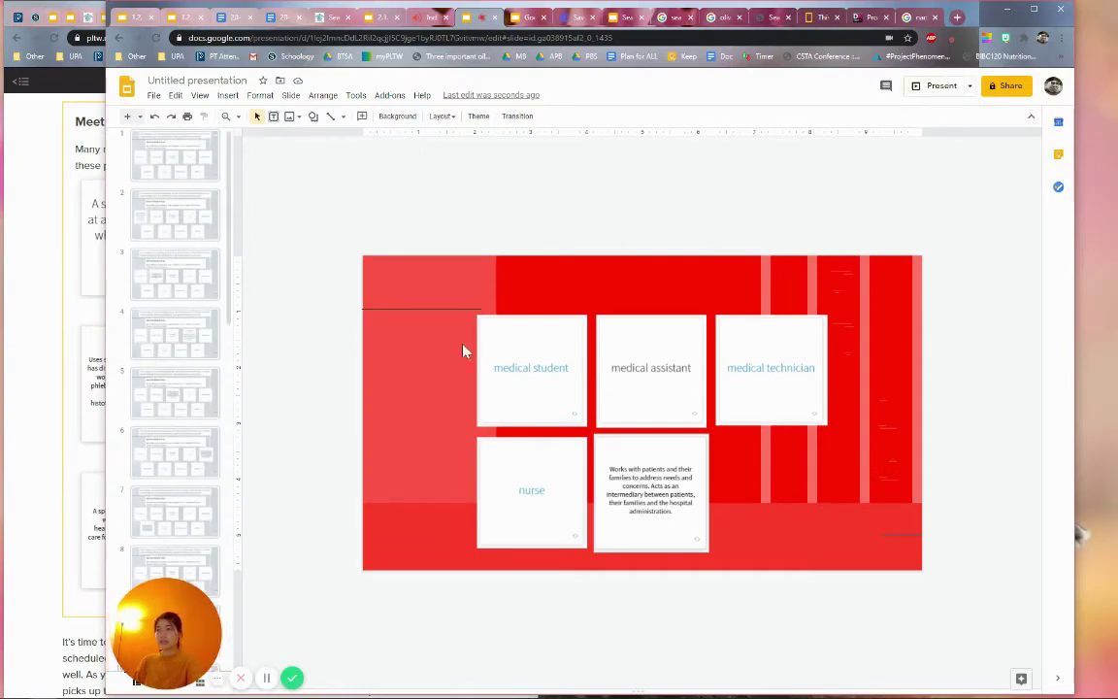
{"action": "left_click", "coordinate": [165, 156]}
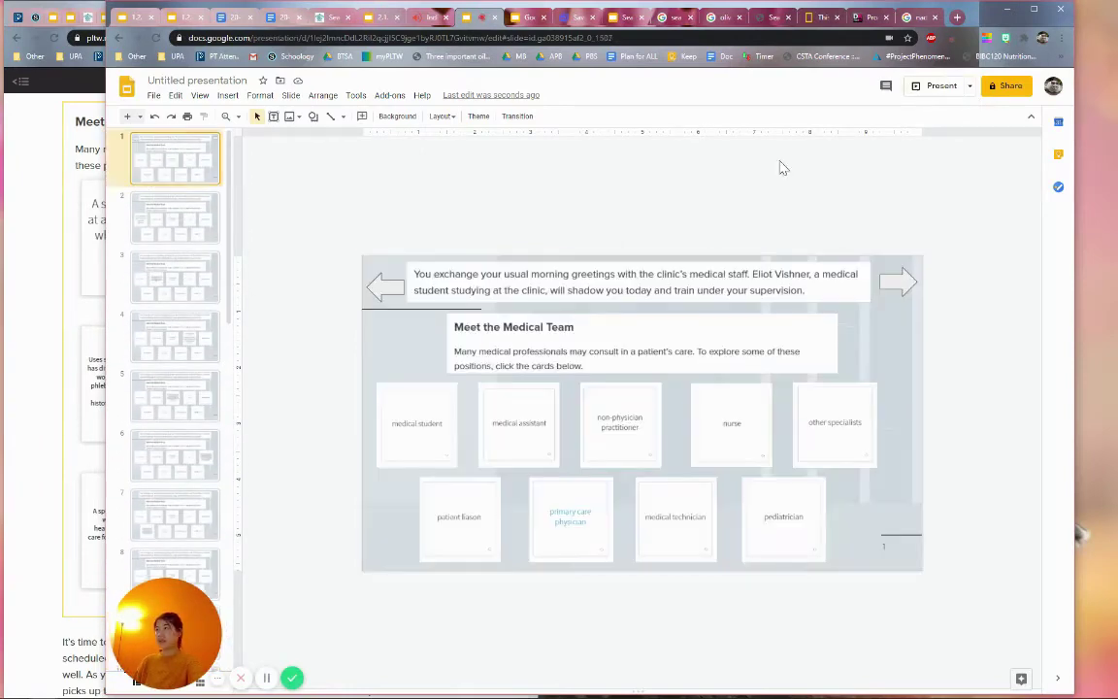
{"action": "left_click", "coordinate": [919, 94]}
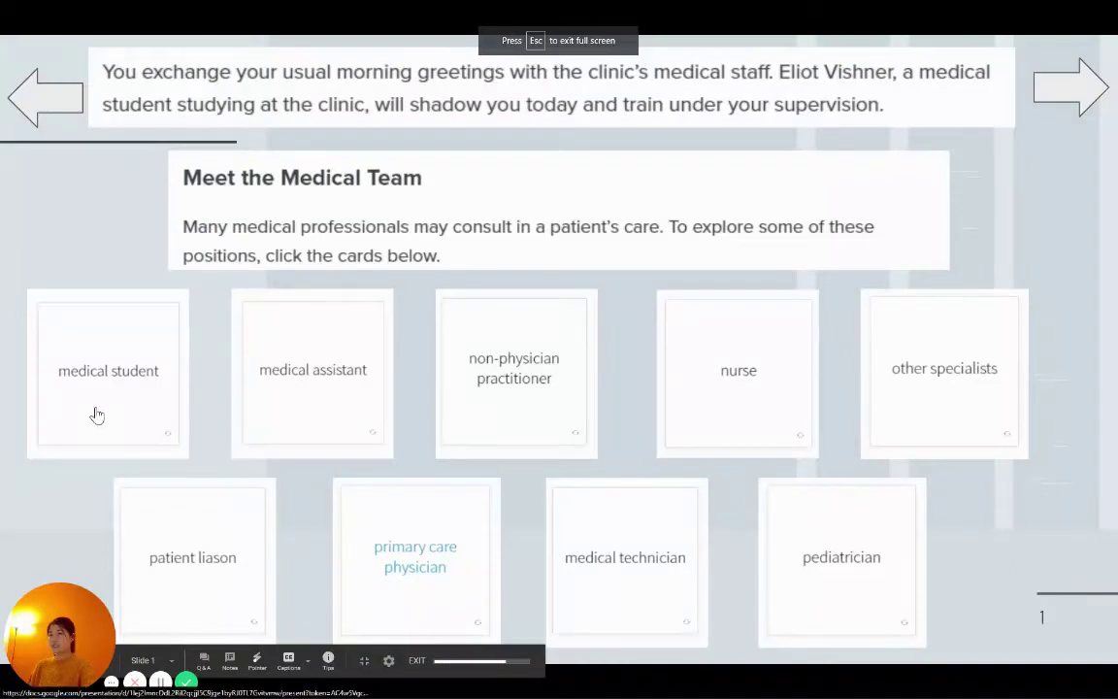
{"action": "left_click", "coordinate": [117, 386]}
{"action": "left_click", "coordinate": [309, 382]}
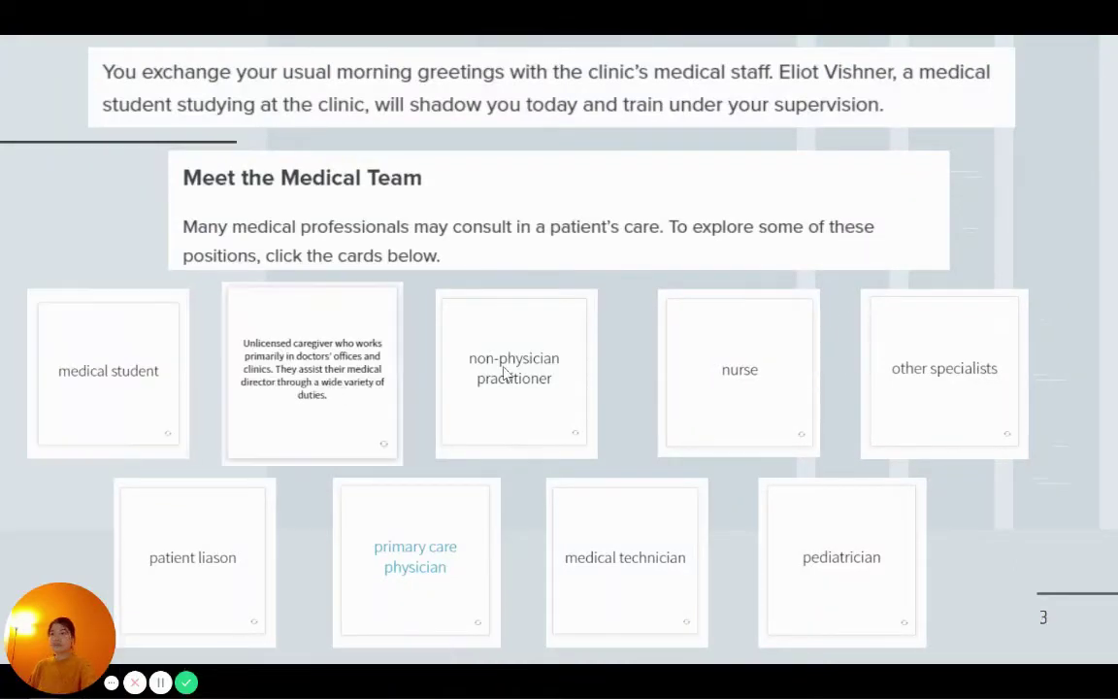
{"action": "left_click", "coordinate": [756, 365]}
{"action": "left_click", "coordinate": [482, 396]}
{"action": "left_click", "coordinate": [298, 388]}
{"action": "left_click", "coordinate": [659, 331]}
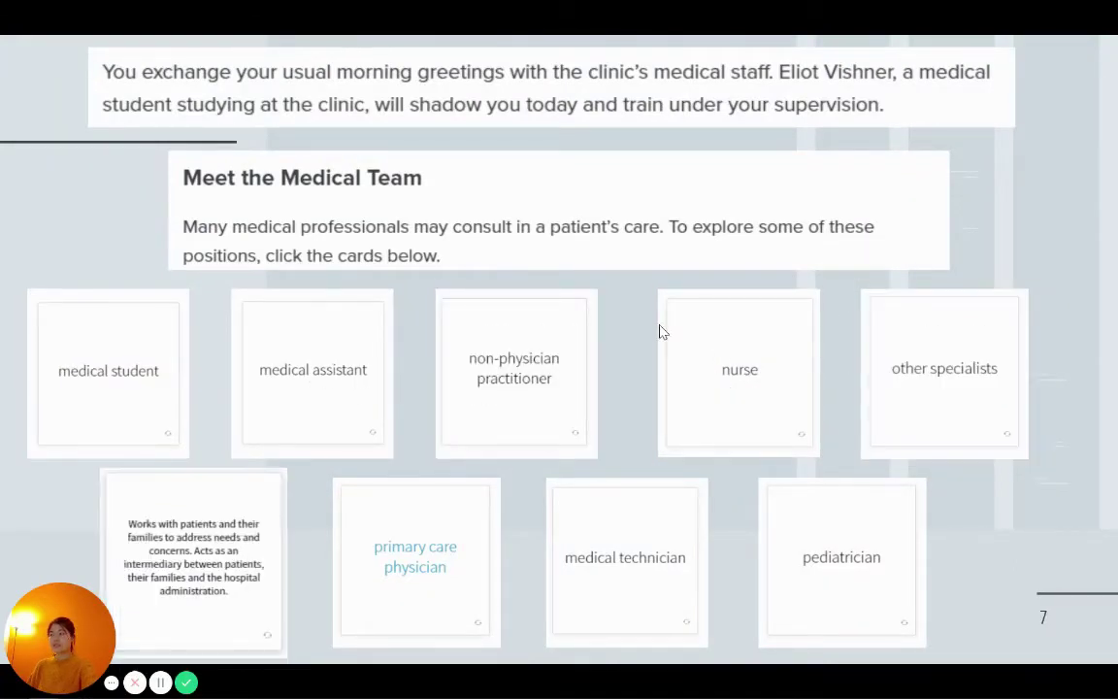
Step: Advance the slideshow to slide 10 from the blank areas between the flashcards and exit the presentation
{"action": "left_click", "coordinate": [652, 273]}
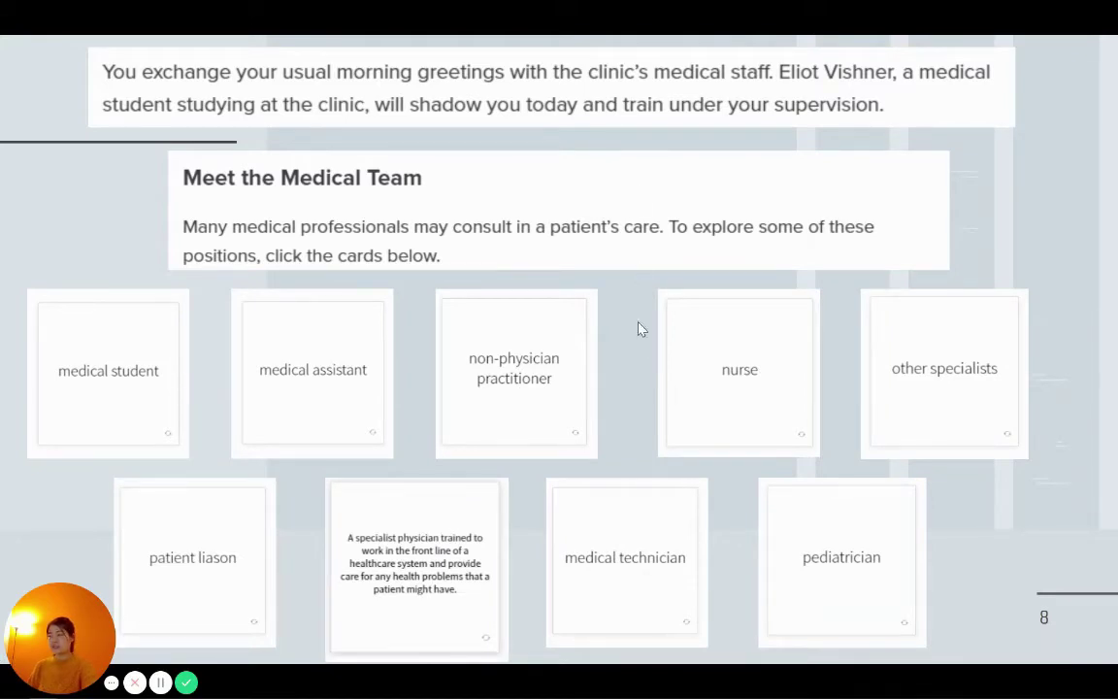
{"action": "left_click", "coordinate": [634, 293]}
{"action": "left_click", "coordinate": [632, 290]}
{"action": "key", "text": "Escape"}
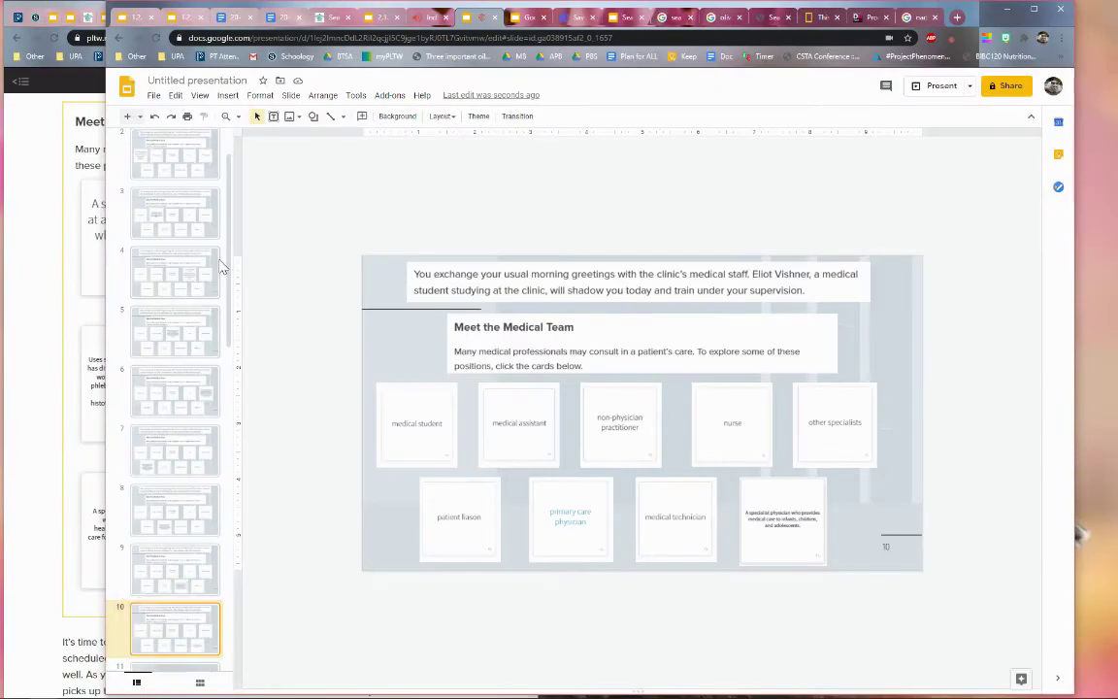
Step: Copy the full-slide link shape and both arrows from slide 1 onto slide 2, and check the arrow links
{"action": "scroll", "coordinate": [209, 361], "scroll_direction": "up", "scroll_amount": 5}
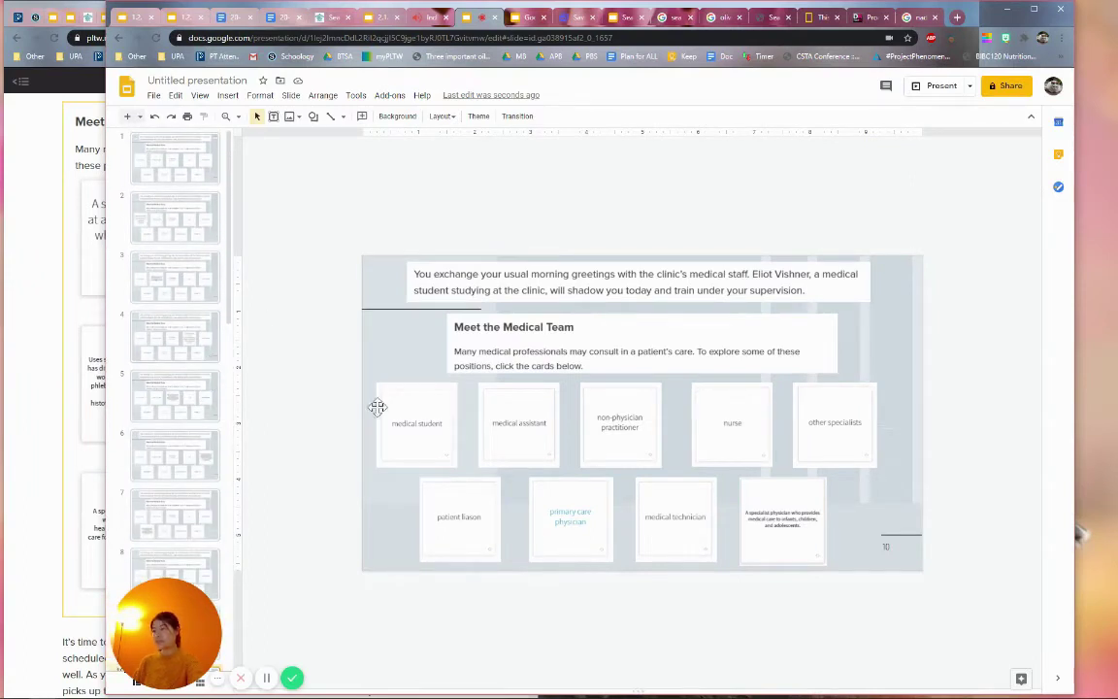
{"action": "left_click", "coordinate": [182, 211]}
{"action": "left_click", "coordinate": [174, 163]}
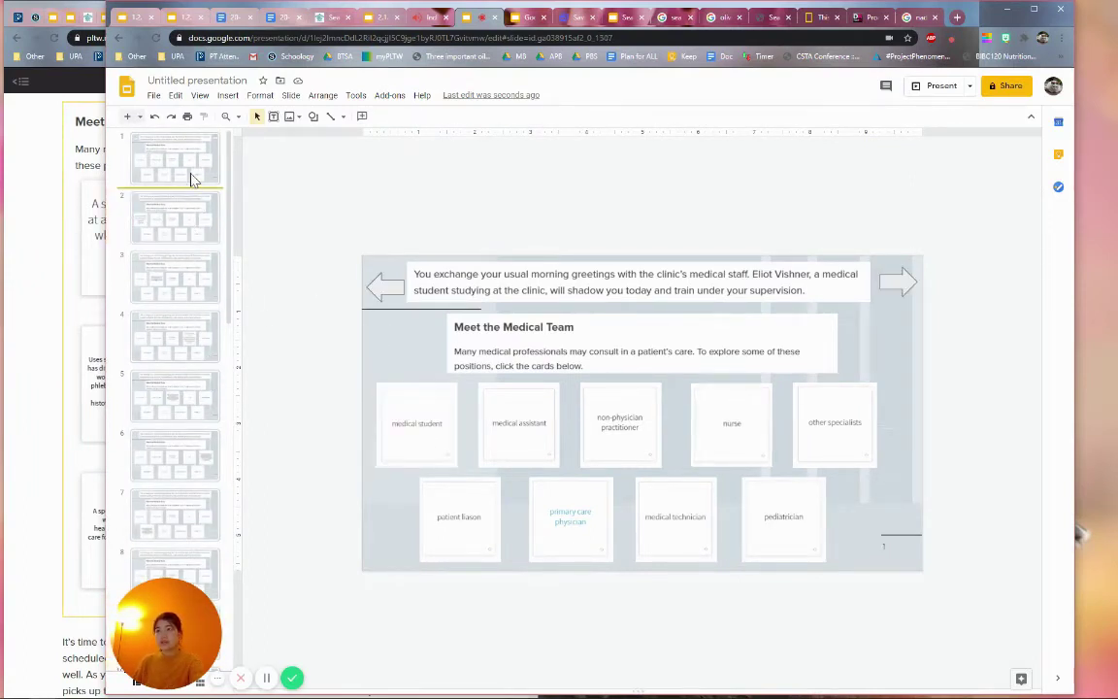
{"action": "left_click", "coordinate": [394, 340]}
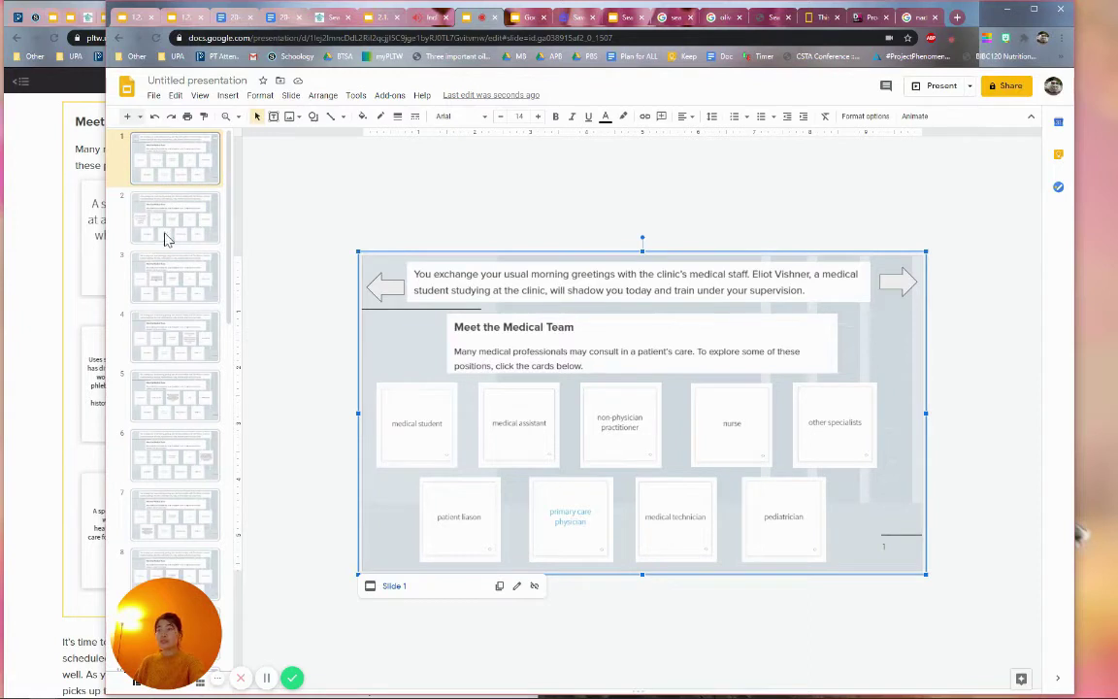
{"action": "left_click", "coordinate": [322, 340]}
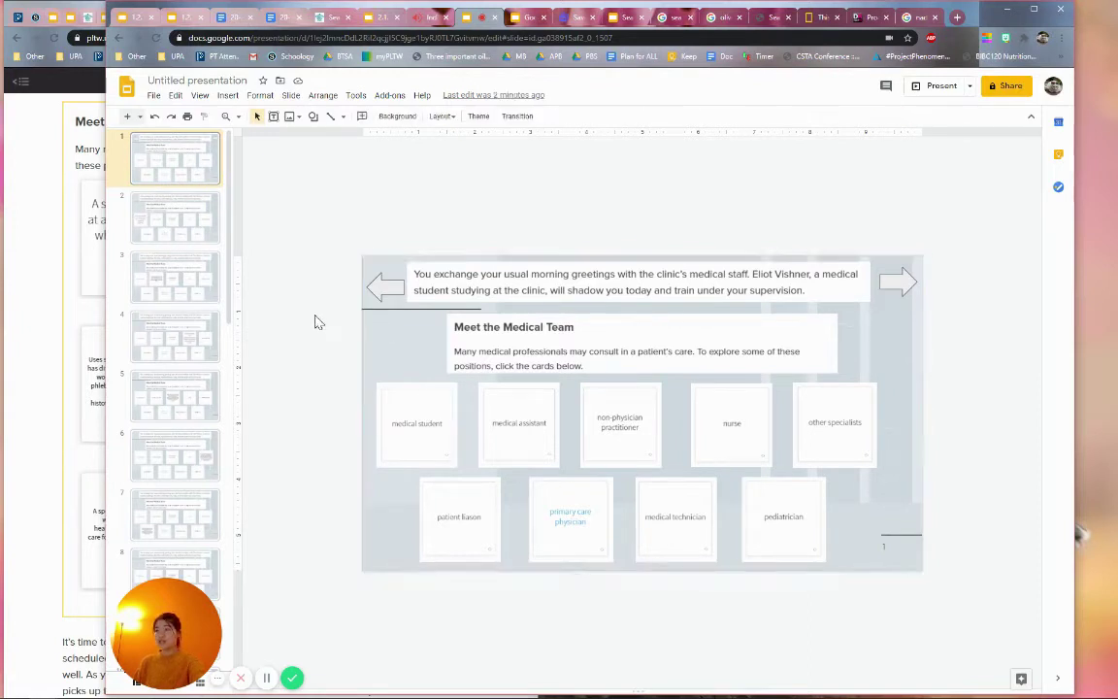
{"action": "left_click", "coordinate": [369, 287]}
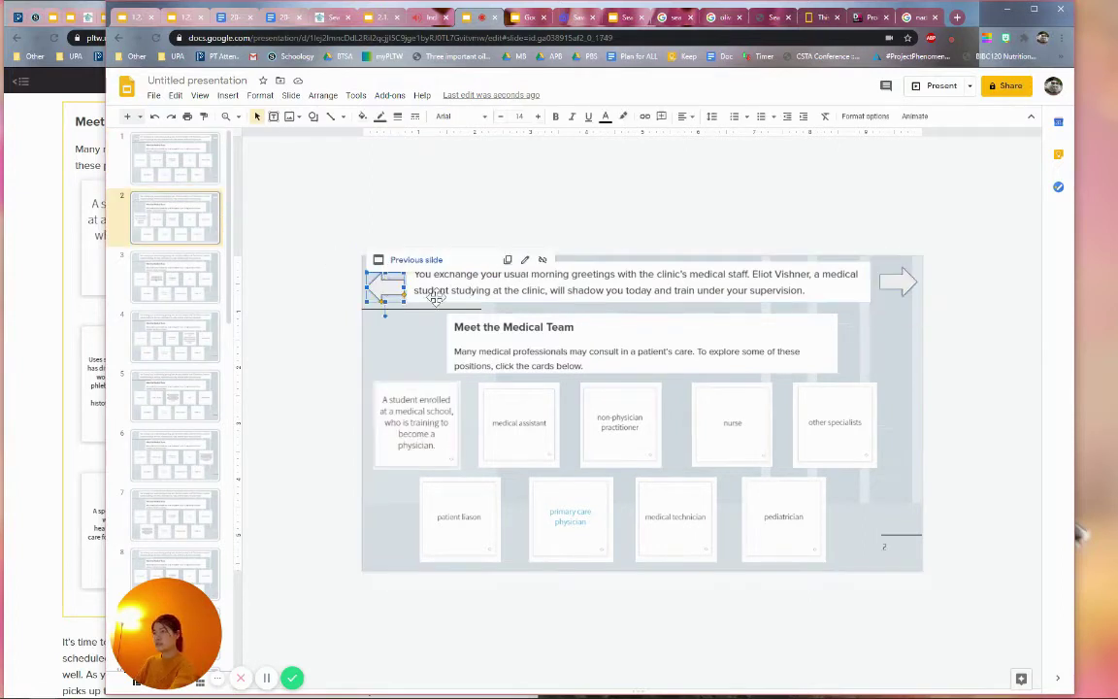
{"action": "left_click", "coordinate": [890, 284]}
{"action": "left_click", "coordinate": [392, 289]}
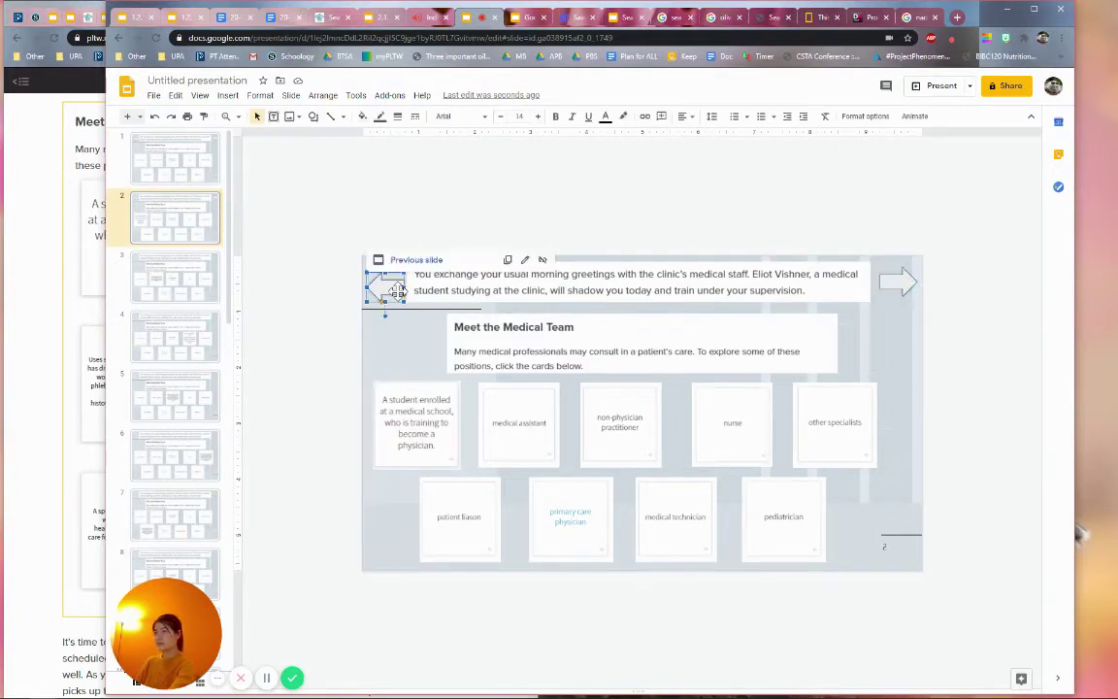
{"action": "left_click", "coordinate": [900, 283]}
Step: Add a text box below slide 1's forward arrow reading "Only click this arrow once you are done looking at all the flashcards!"
{"action": "left_click", "coordinate": [202, 167]}
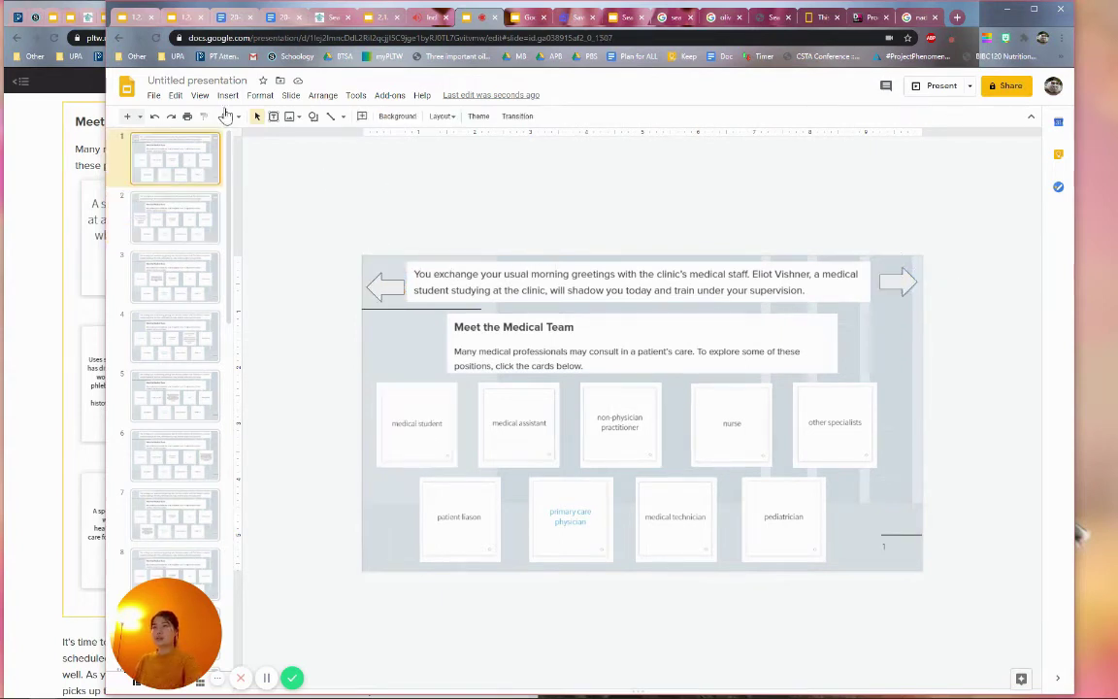
{"action": "left_click", "coordinate": [854, 302]}
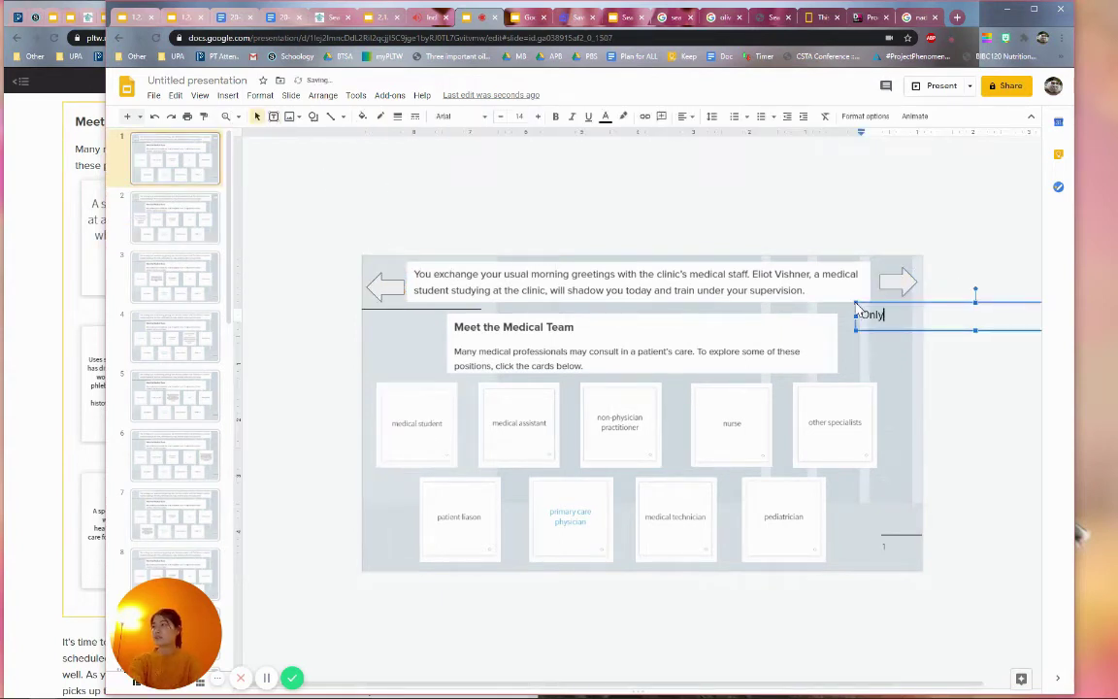
{"action": "type", "text": "Only click this arrow once you ar"}
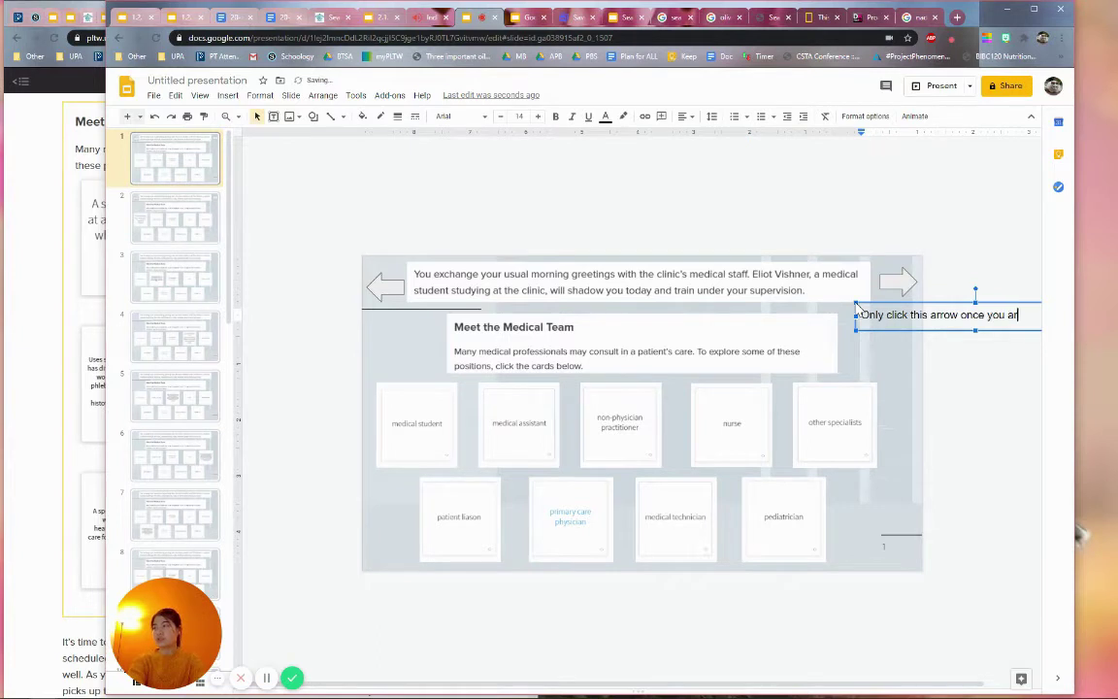
{"action": "type", "text": "e done lookin"}
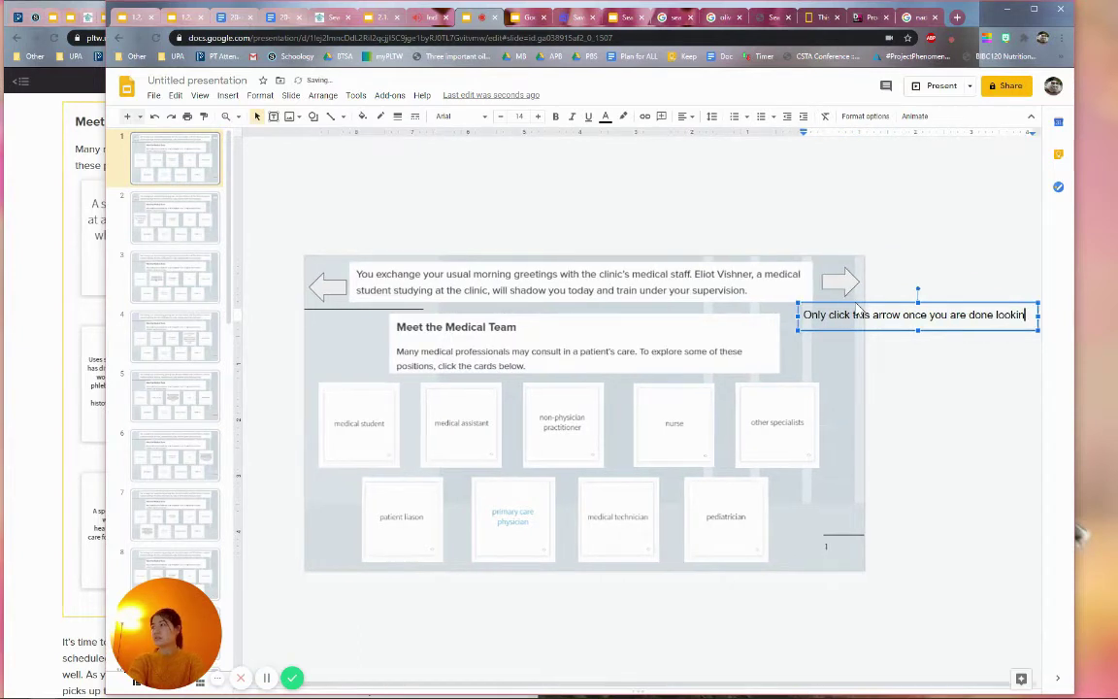
{"action": "type", "text": "g at all the flashcards"}
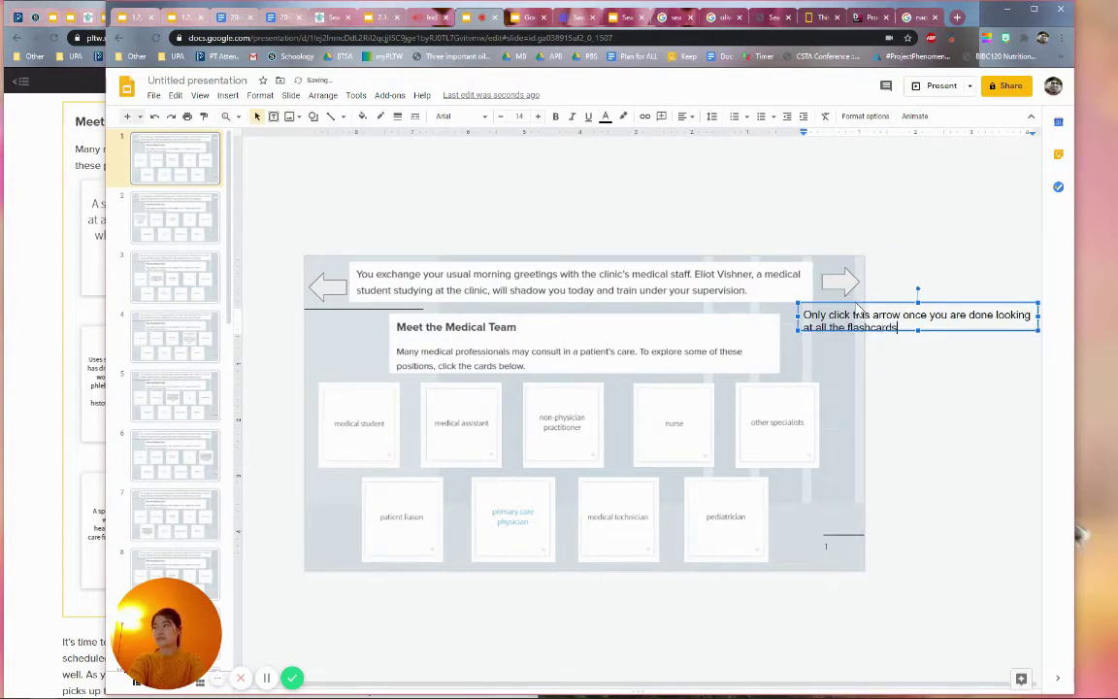
{"action": "type", "text": "!"}
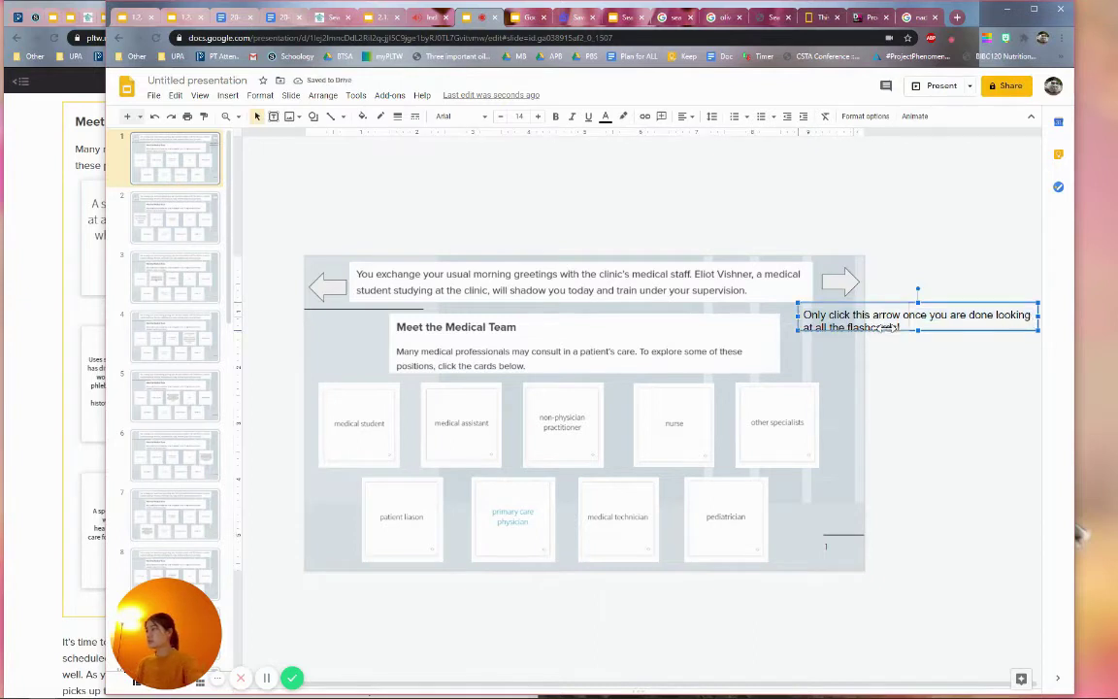
Step: Narrow the note's text box to fit beside the heading box and set its font size to 9
{"action": "left_click_drag", "start_coordinate": [887, 328], "coordinate": [860, 326]}
{"action": "triple_click", "coordinate": [837, 325]}
{"action": "left_click", "coordinate": [500, 118]}
{"action": "left_click", "coordinate": [499, 117]}
{"action": "left_click", "coordinate": [500, 117]}
{"action": "left_click", "coordinate": [500, 118]}
{"action": "left_click", "coordinate": [500, 118]}
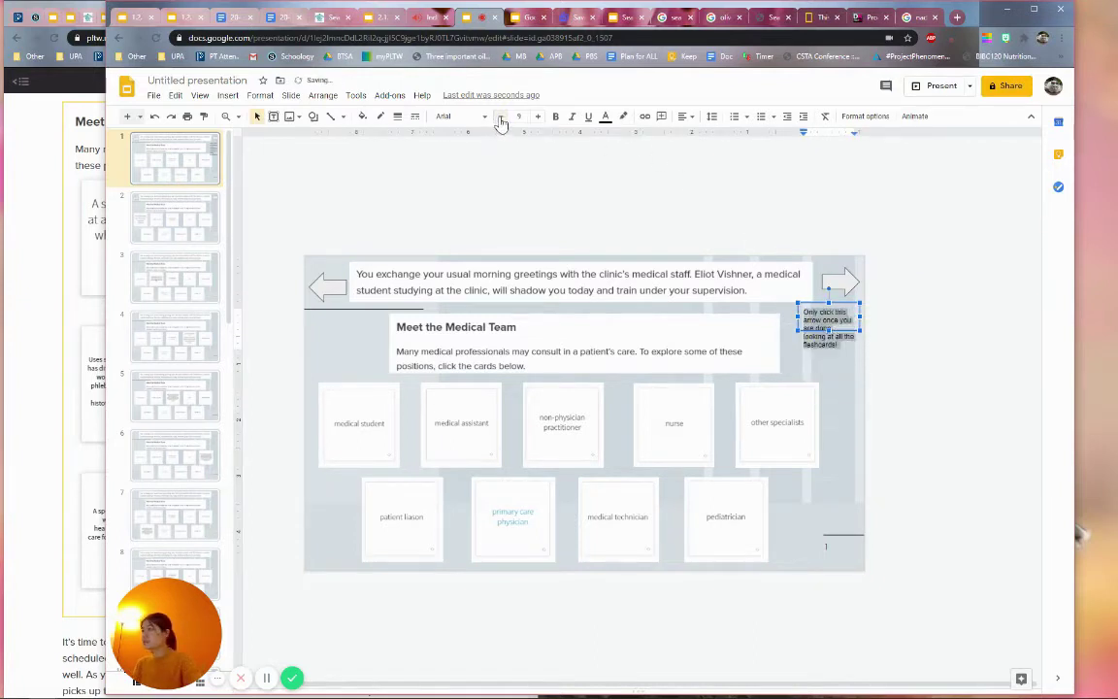
Step: Colour the note's text red and highlight it in yellow
{"action": "left_click", "coordinate": [605, 118]}
{"action": "left_click", "coordinate": [623, 152]}
{"action": "left_click", "coordinate": [623, 117]}
{"action": "left_click", "coordinate": [667, 175]}
{"action": "left_click", "coordinate": [914, 348]}
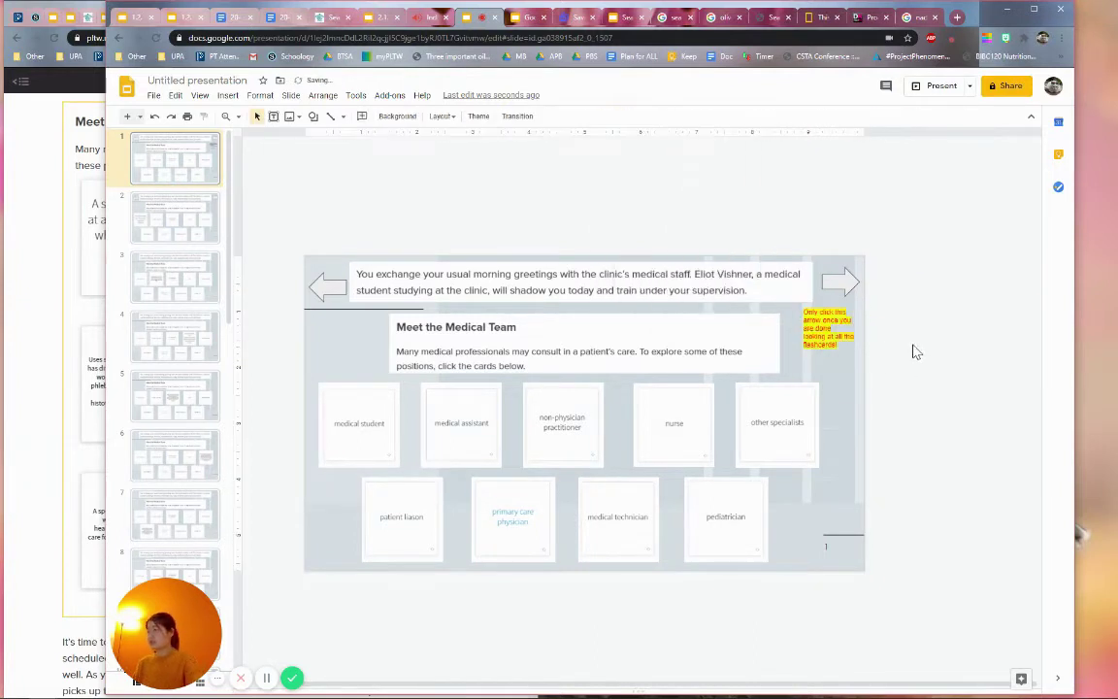
Step: Shift the note slightly to sit directly under slide 1's forward arrow, and copy it onto slide 2
{"action": "left_click", "coordinate": [820, 325]}
{"action": "left_click", "coordinate": [887, 324]}
{"action": "left_click", "coordinate": [833, 309]}
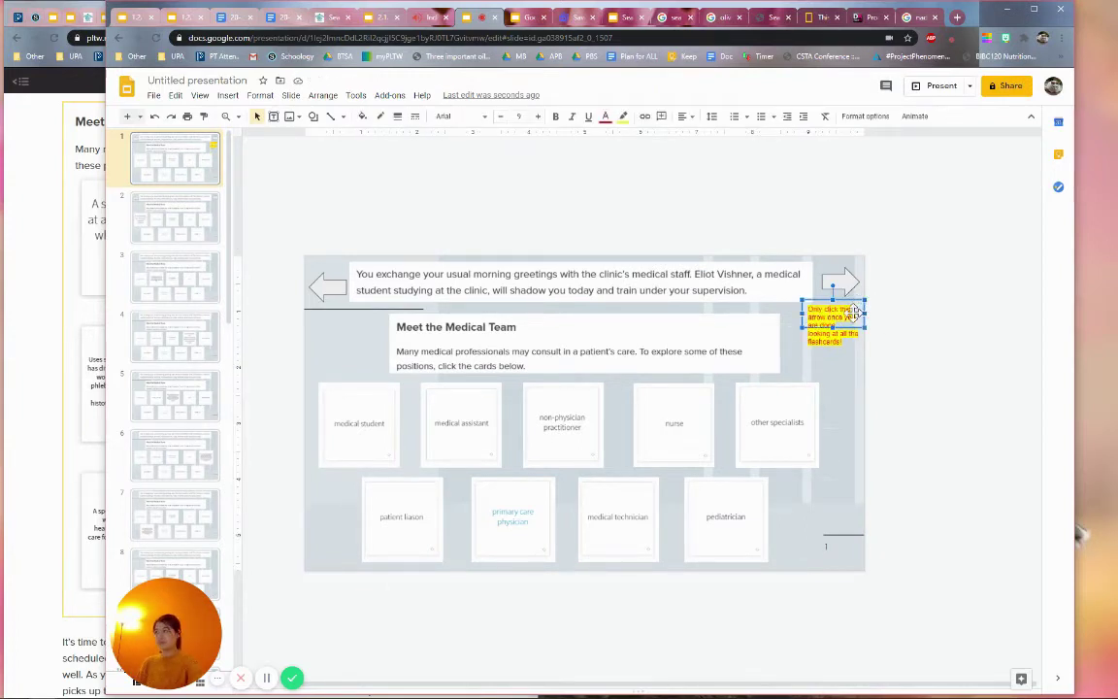
{"action": "left_click", "coordinate": [184, 216]}
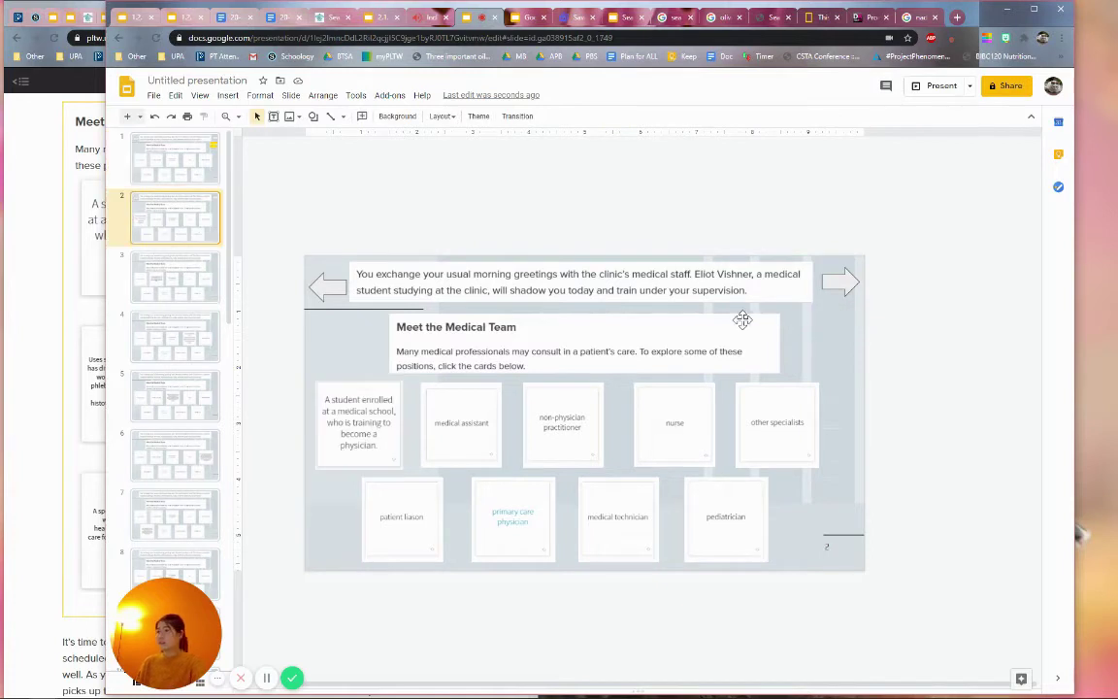
{"action": "left_click_drag", "start_coordinate": [236, 238], "coordinate": [901, 312]}
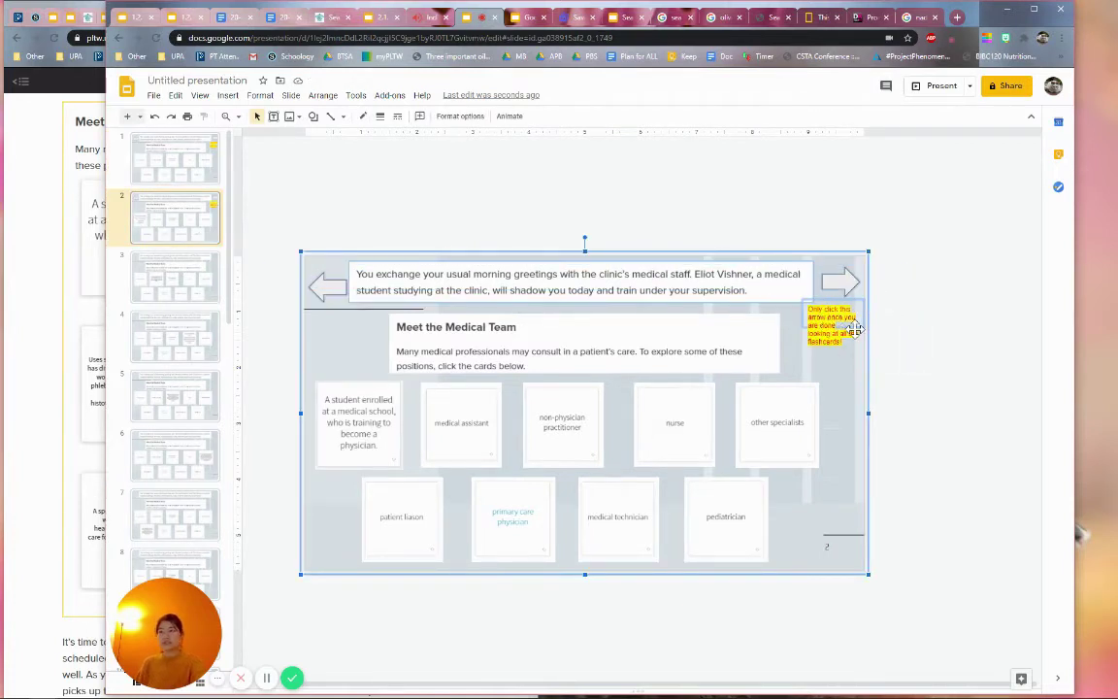
Step: Undo the stray change on slide 3, paste the copied link shape, arrows and note there, and check the arrow links
{"action": "left_click", "coordinate": [193, 282]}
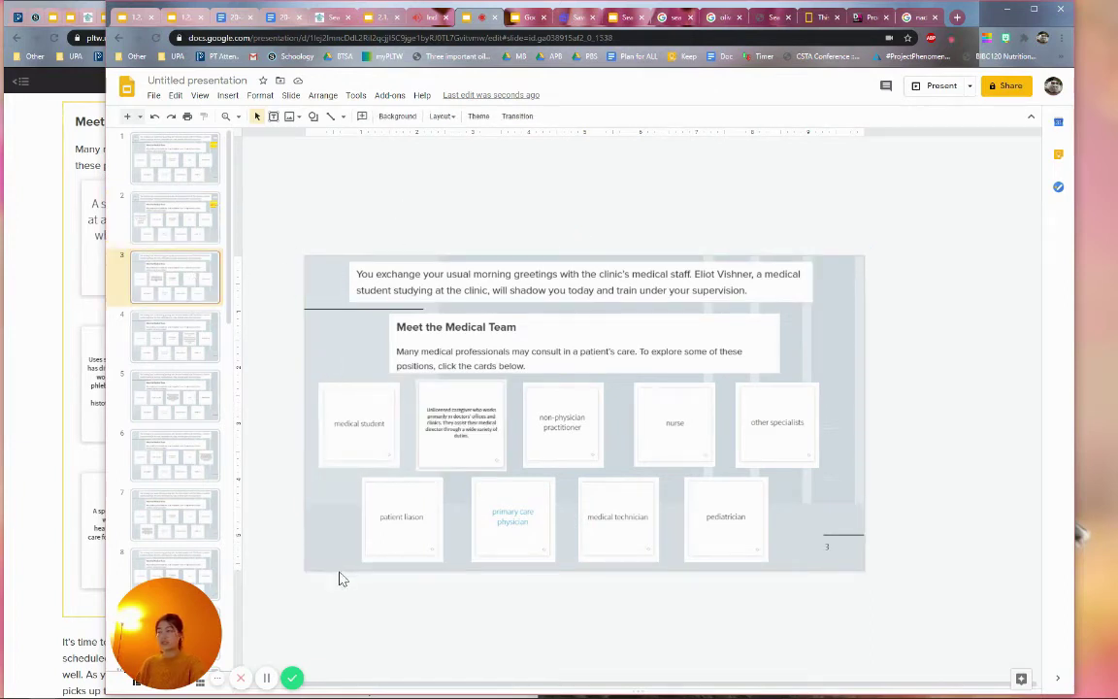
{"action": "key", "text": "ctrl+z"}
{"action": "left_click", "coordinate": [157, 119]}
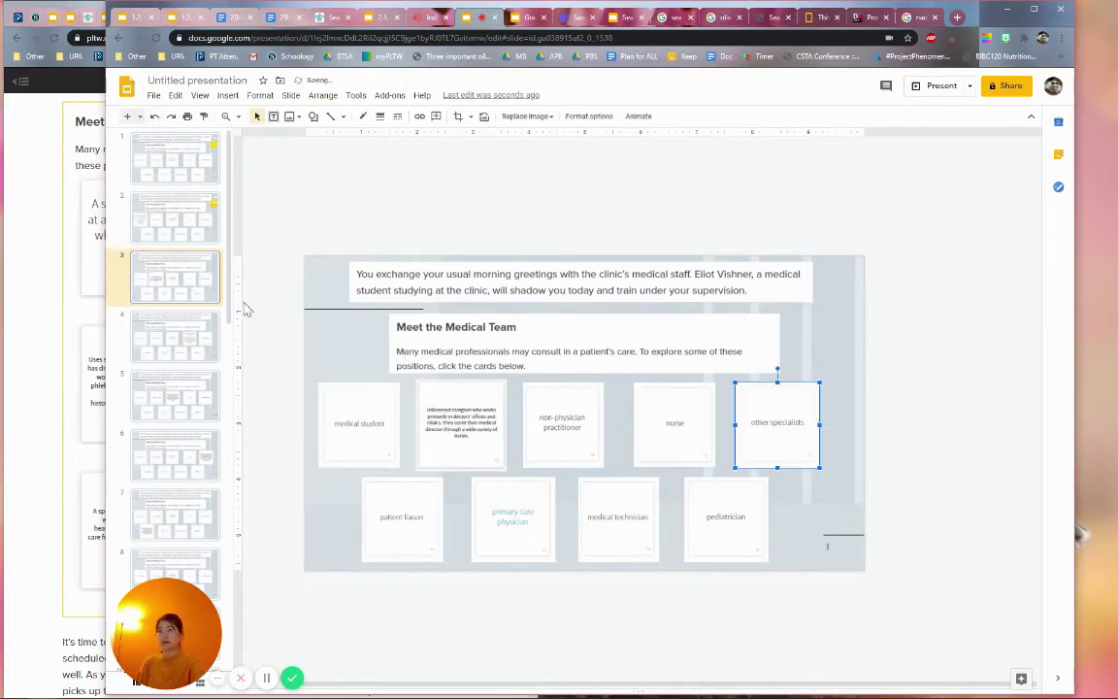
{"action": "left_click", "coordinate": [271, 279]}
{"action": "key", "text": "ctrl+v"}
{"action": "left_click", "coordinate": [419, 177]}
{"action": "left_click", "coordinate": [319, 287]}
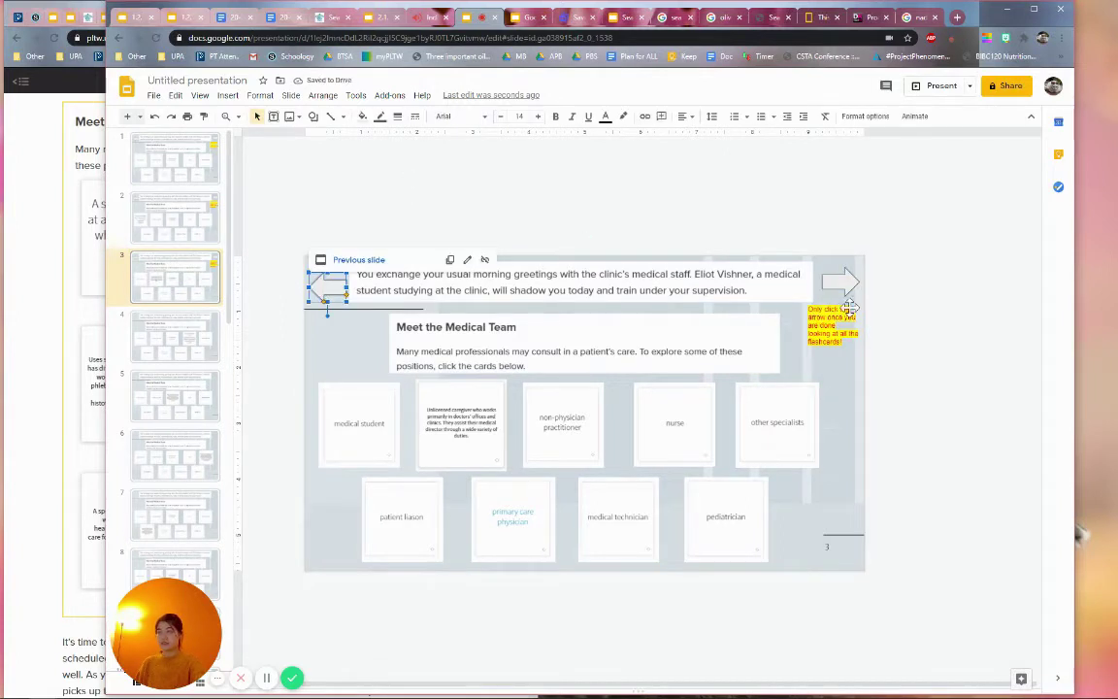
{"action": "left_click", "coordinate": [841, 285]}
Step: Paste the full-slide link shape, arrows, intro banner and note onto slides 4 and 5
{"action": "left_click", "coordinate": [209, 357]}
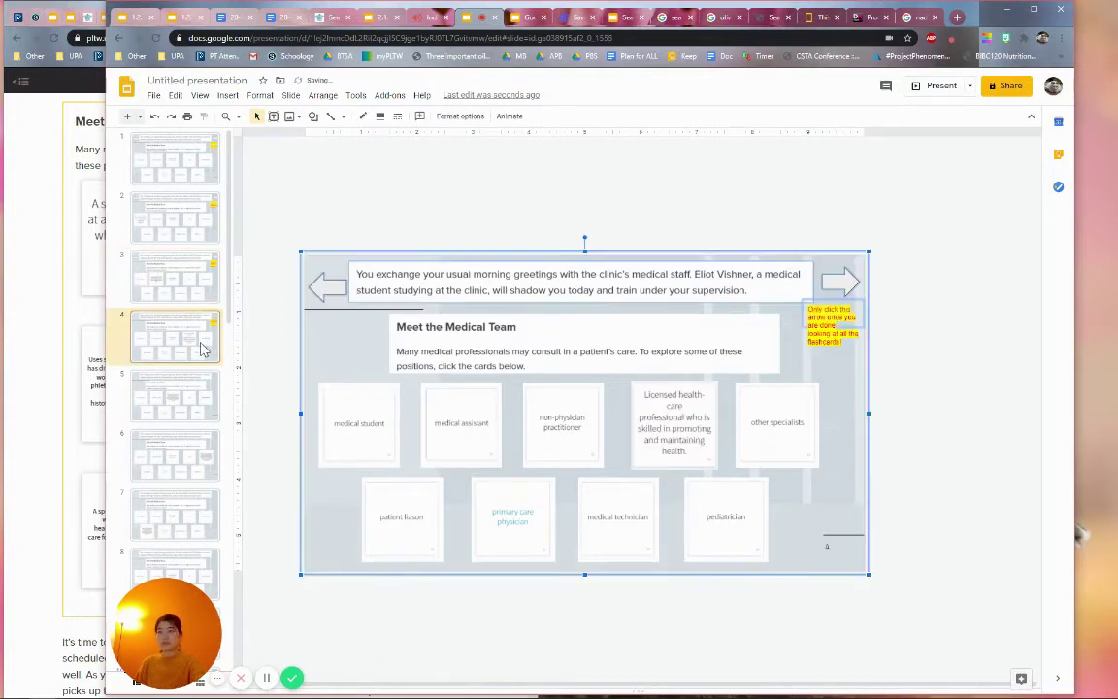
{"action": "scroll", "coordinate": [194, 320], "scroll_direction": "down", "scroll_amount": 1}
{"action": "left_click", "coordinate": [190, 341]}
{"action": "key", "text": "ctrl+v"}
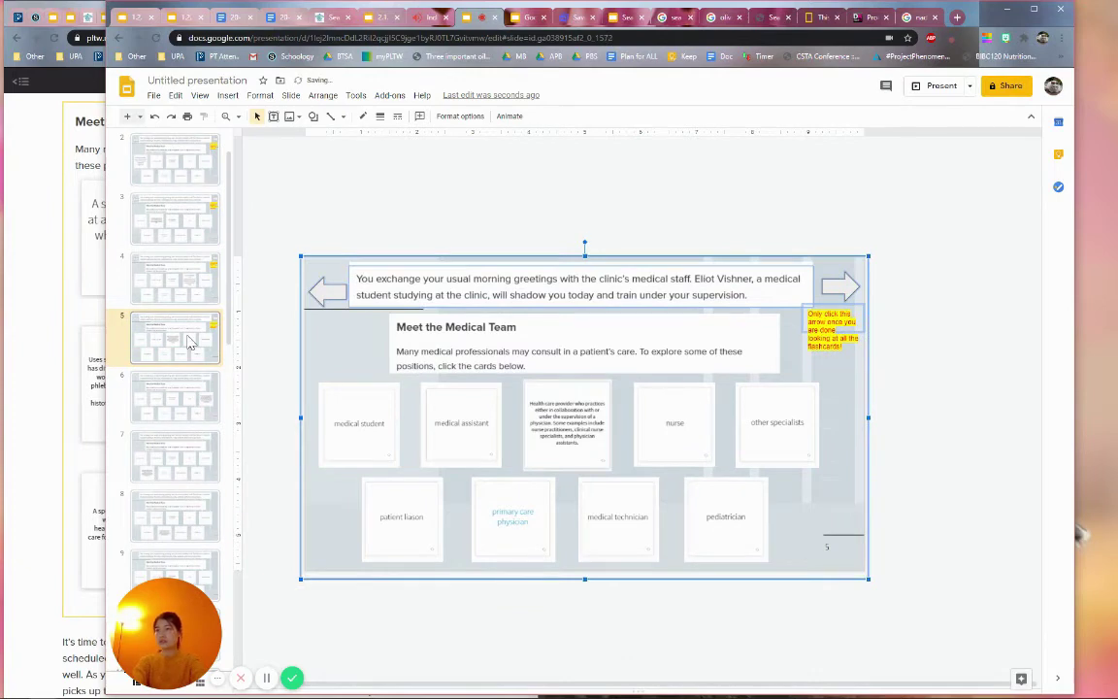
Step: Paste the same link shape, arrows, intro banner and note onto slides 6 through 10
{"action": "left_click", "coordinate": [175, 394]}
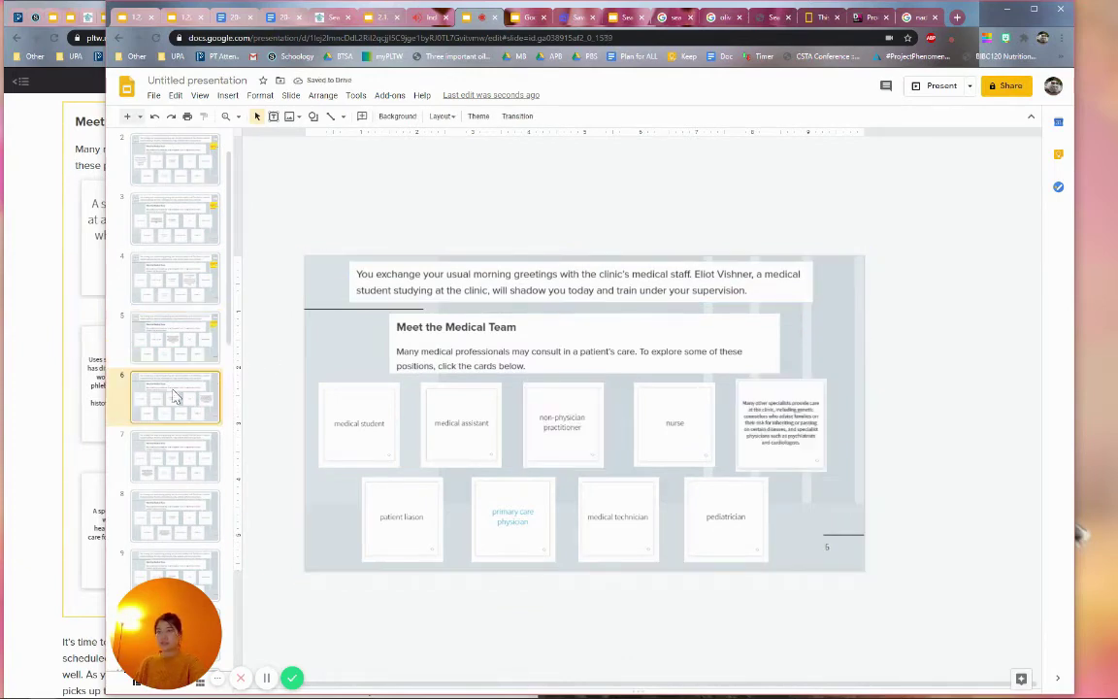
{"action": "left_click", "coordinate": [194, 440]}
{"action": "left_click", "coordinate": [194, 505]}
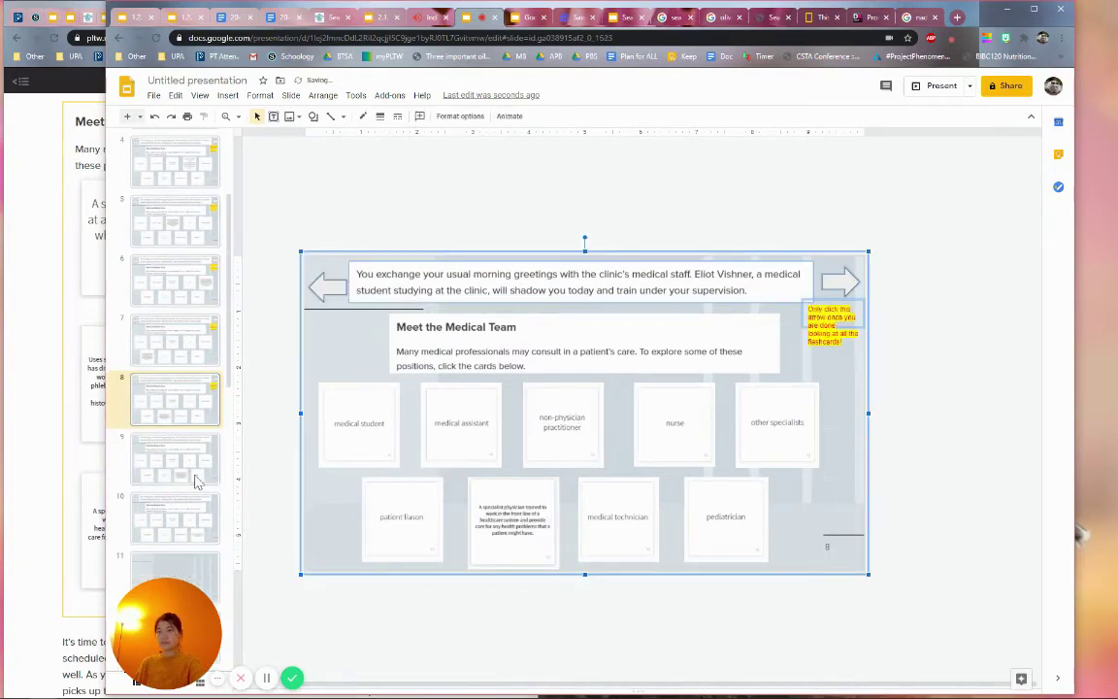
{"action": "left_click", "coordinate": [194, 512]}
{"action": "left_click", "coordinate": [194, 505]}
{"action": "scroll", "coordinate": [177, 451], "scroll_direction": "up", "scroll_amount": 3}
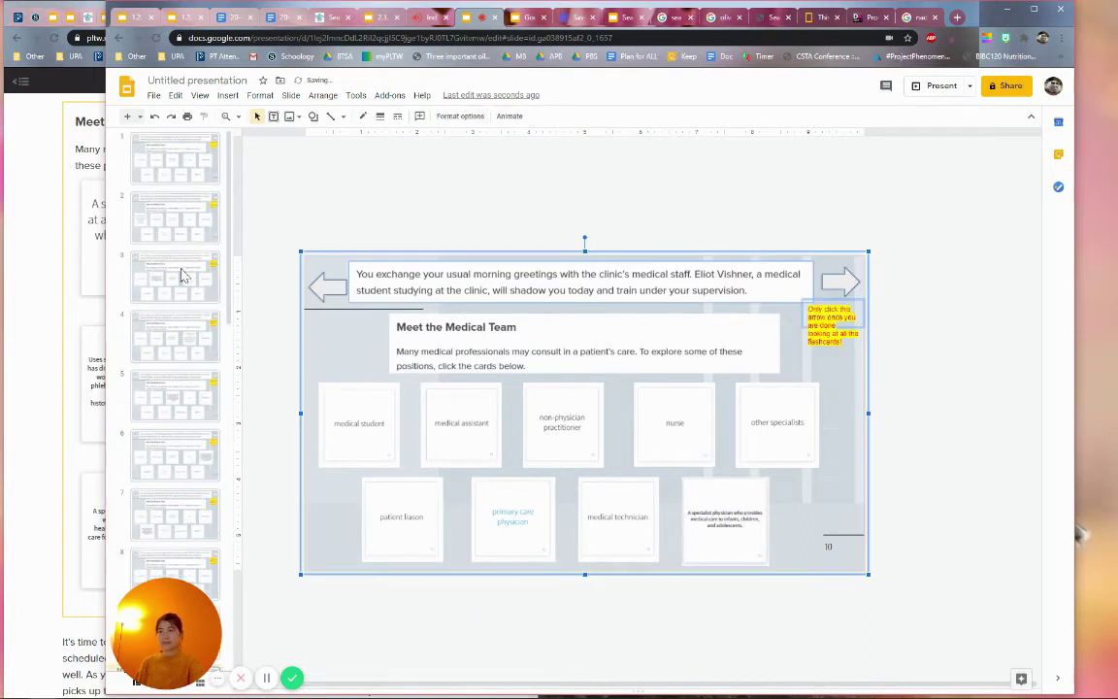
Step: Bring all nine cards on slide 2 in front of the full-slide link shape, and move that shape back over the slide
{"action": "left_click", "coordinate": [268, 394]}
{"action": "left_click", "coordinate": [190, 226]}
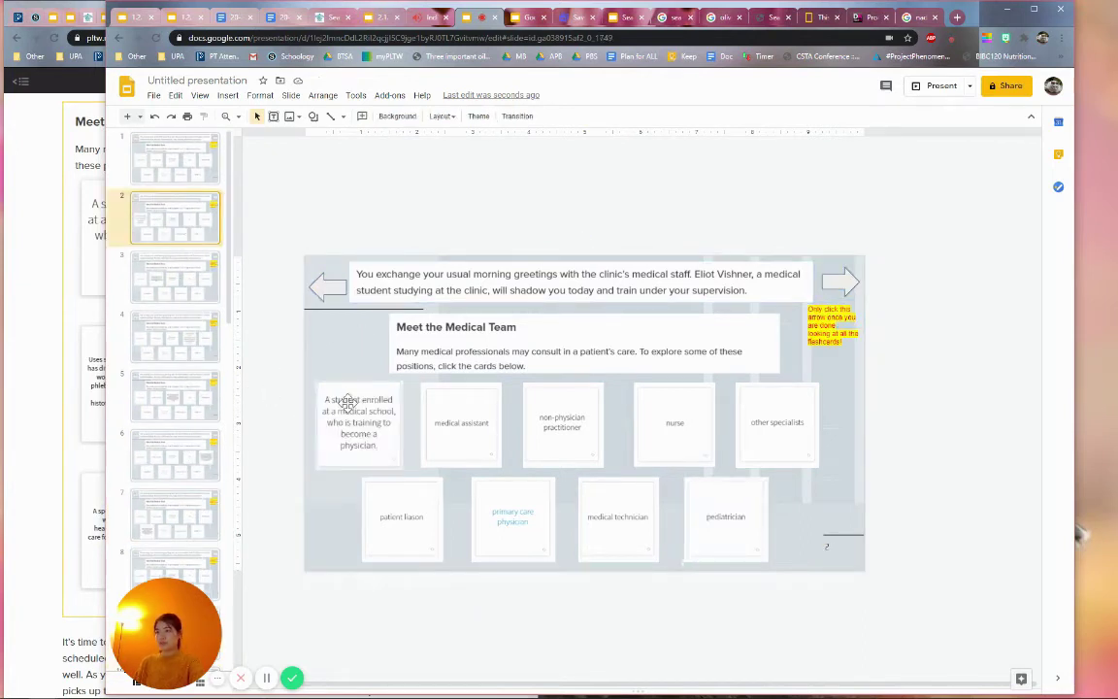
{"action": "left_click", "coordinate": [464, 447]}
{"action": "left_click_drag", "start_coordinate": [340, 366], "coordinate": [517, 223]}
{"action": "left_click_drag", "start_coordinate": [317, 547], "coordinate": [794, 457]}
{"action": "right_click", "coordinate": [783, 463]}
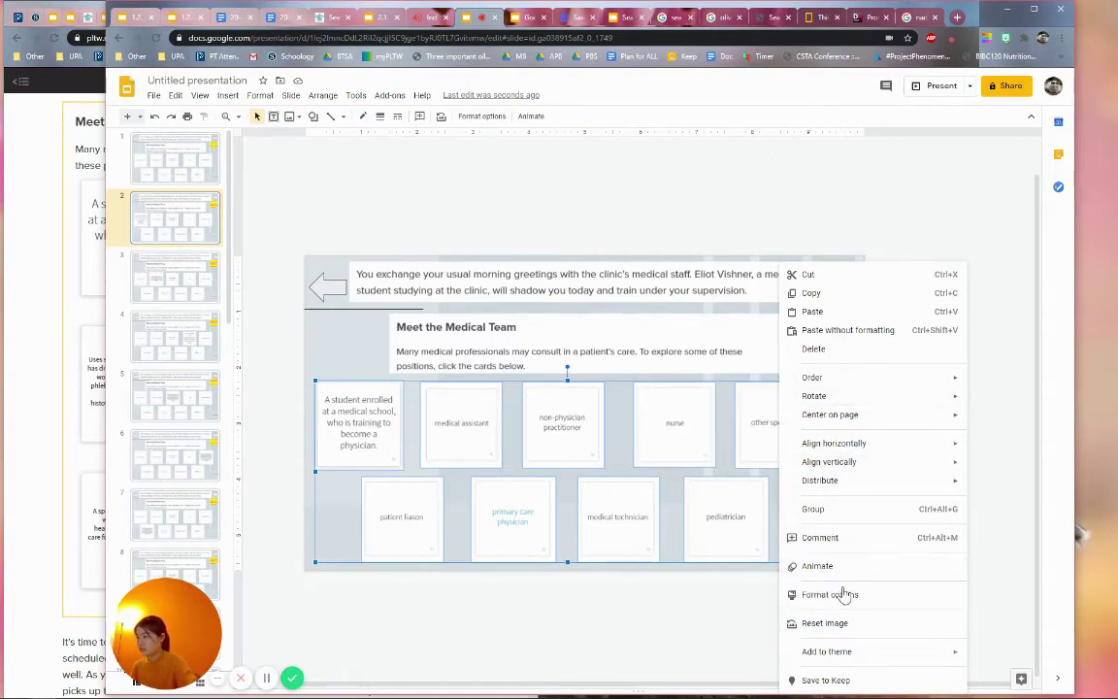
{"action": "mouse_move", "coordinate": [835, 377]}
{"action": "left_click", "coordinate": [709, 383]}
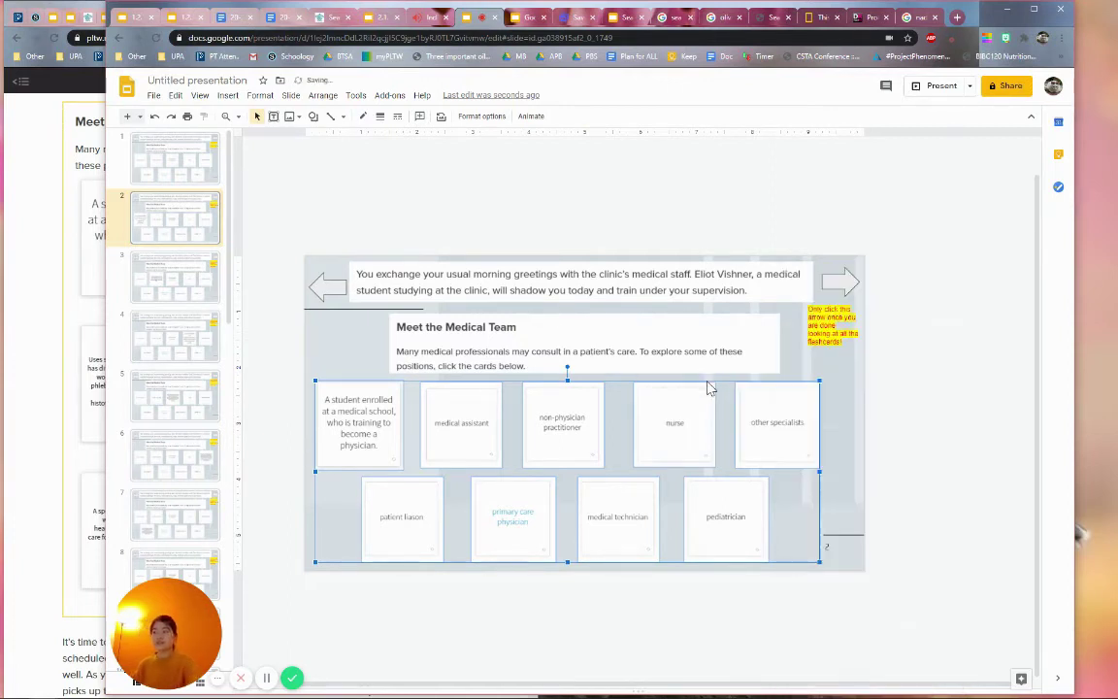
{"action": "left_click", "coordinate": [895, 425]}
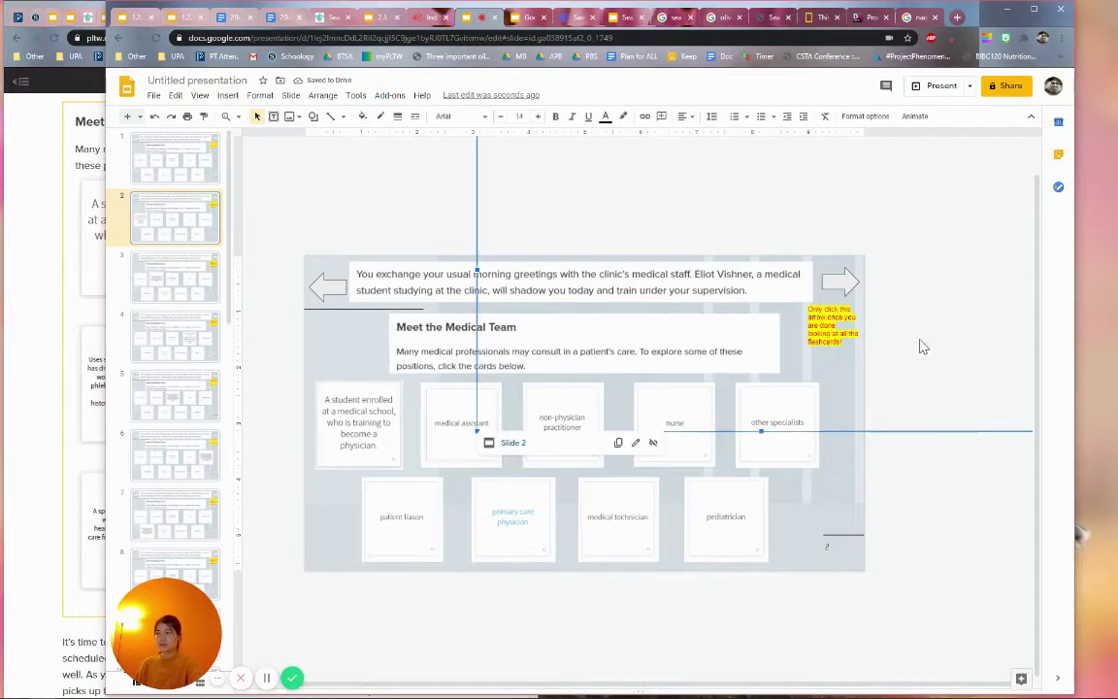
{"action": "left_click_drag", "start_coordinate": [922, 346], "coordinate": [747, 490]}
Step: Check the link targets of both arrows and the flashcards on slide 2
{"action": "left_click", "coordinate": [850, 281]}
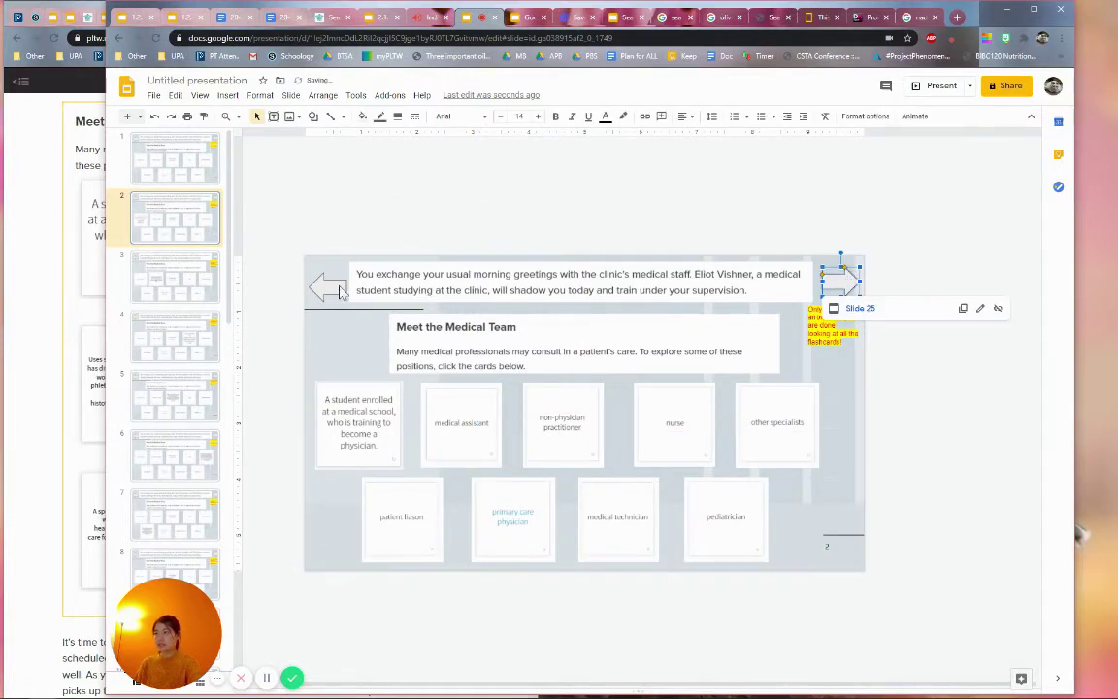
{"action": "left_click", "coordinate": [338, 287]}
{"action": "left_click", "coordinate": [346, 414]}
{"action": "left_click", "coordinate": [458, 437]}
{"action": "left_click", "coordinate": [566, 438]}
{"action": "left_click", "coordinate": [704, 441]}
{"action": "left_click", "coordinate": [772, 434]}
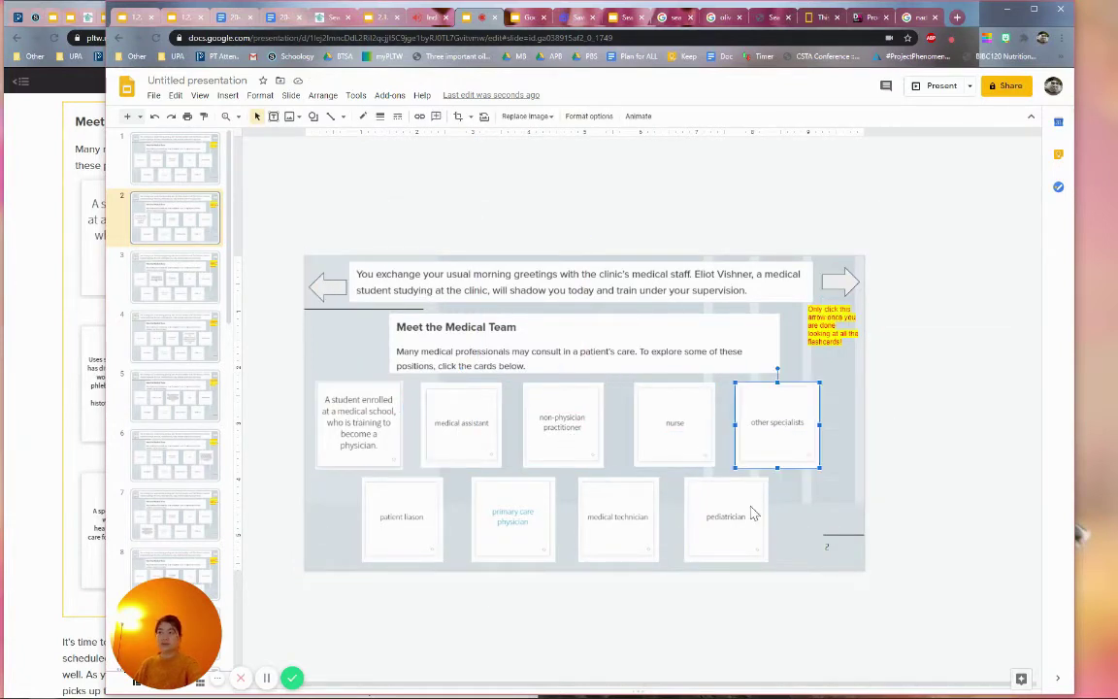
{"action": "left_click", "coordinate": [750, 511]}
{"action": "left_click", "coordinate": [618, 519]}
{"action": "left_click", "coordinate": [402, 519]}
{"action": "left_click", "coordinate": [361, 419]}
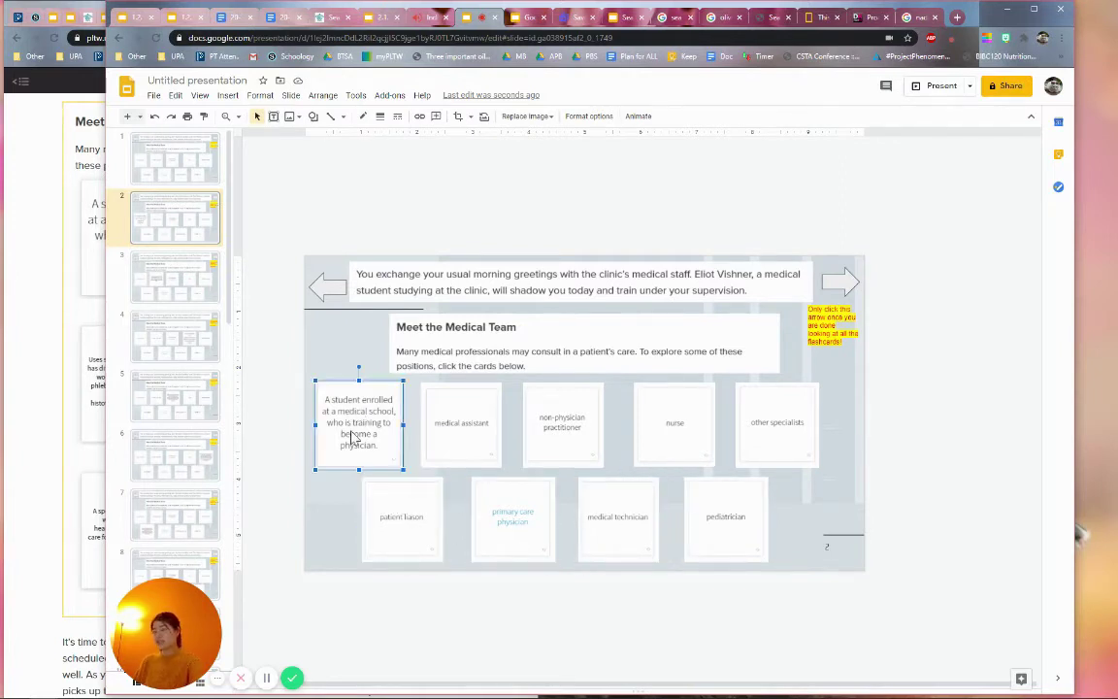
Step: Link the medical student definition card on slide 2 to Slide 1, using slide 1's card link as reference
{"action": "left_click", "coordinate": [196, 162]}
{"action": "left_click", "coordinate": [353, 427]}
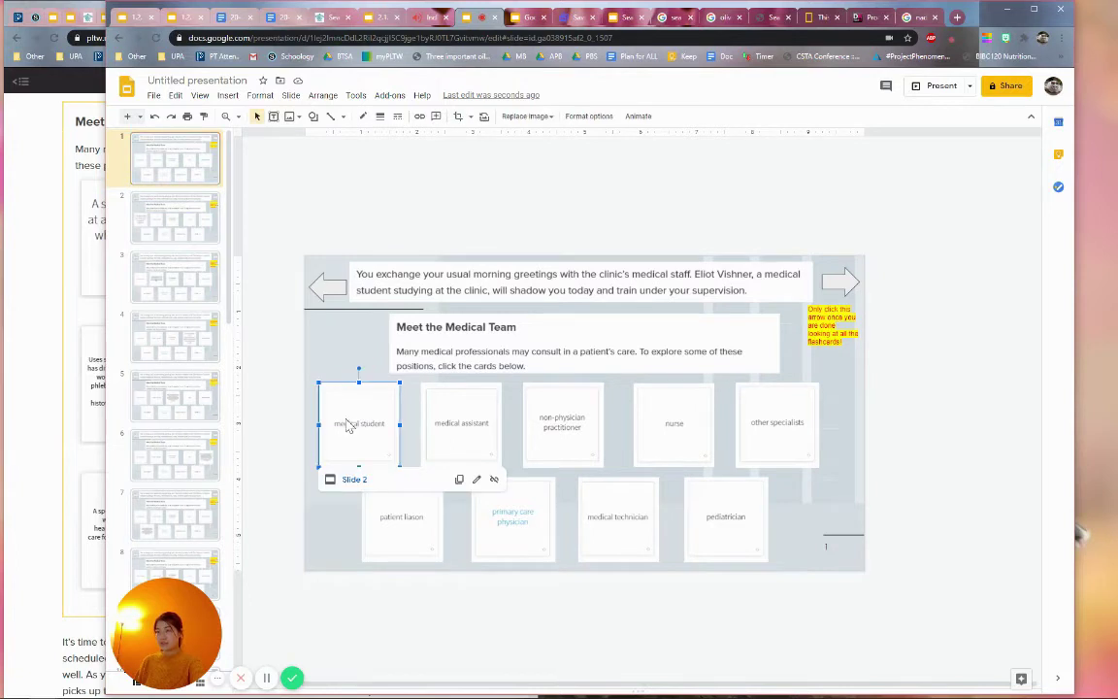
{"action": "left_click", "coordinate": [200, 222]}
{"action": "left_click", "coordinate": [372, 435]}
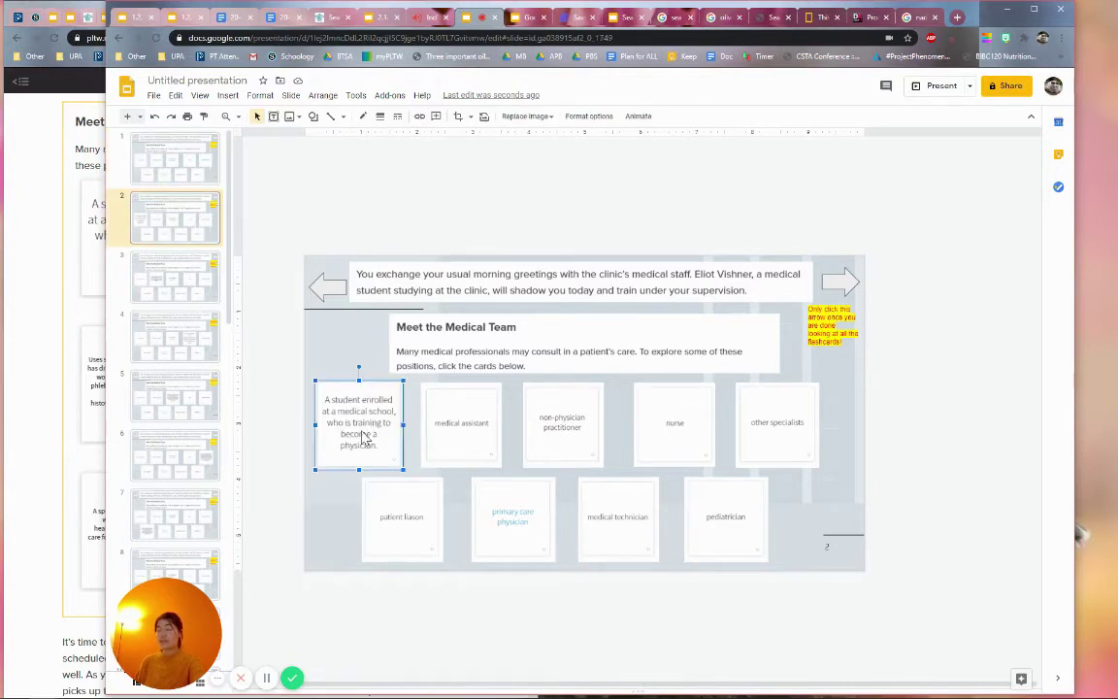
{"action": "right_click", "coordinate": [364, 420]}
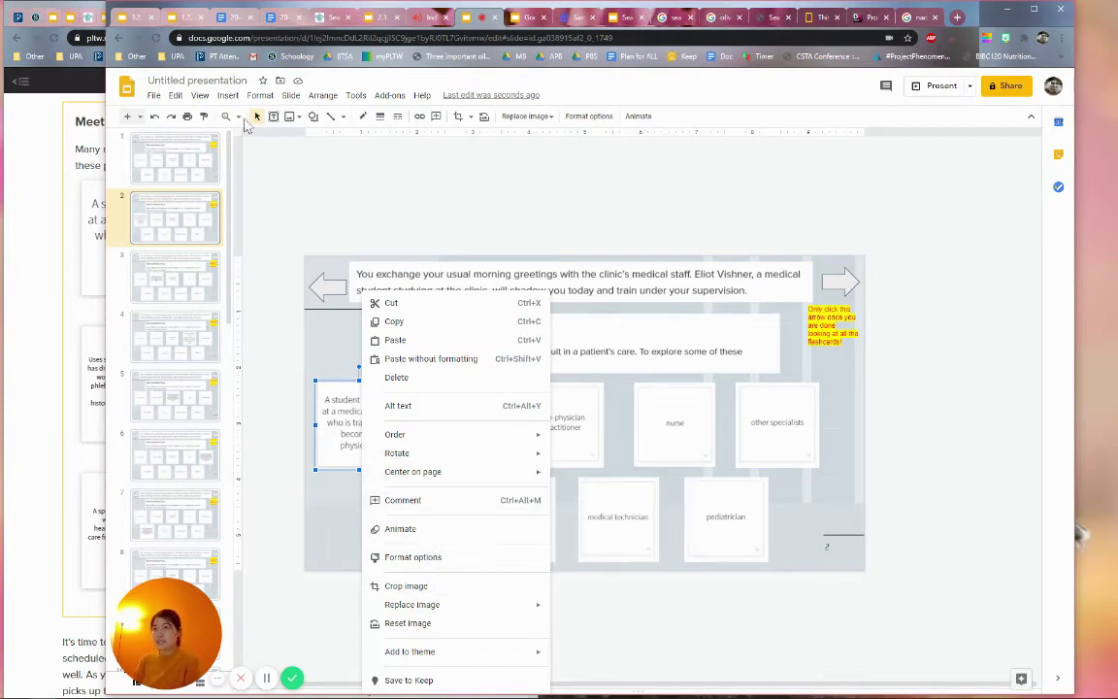
{"action": "left_click", "coordinate": [227, 95]}
{"action": "left_click", "coordinate": [245, 362]}
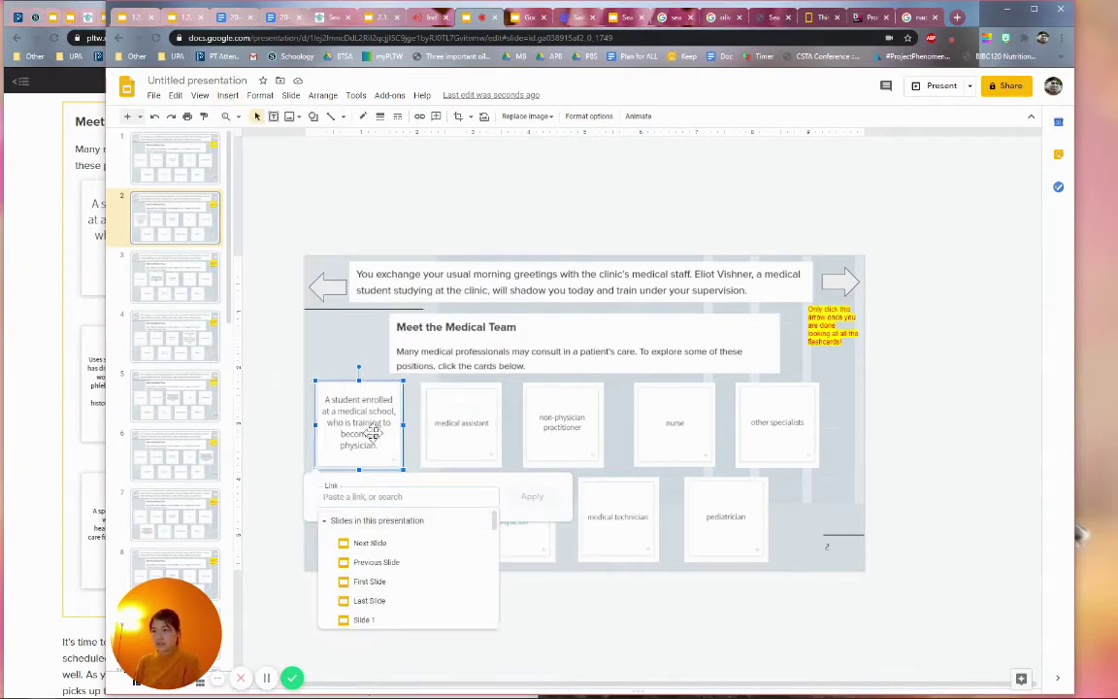
{"action": "left_click", "coordinate": [397, 620]}
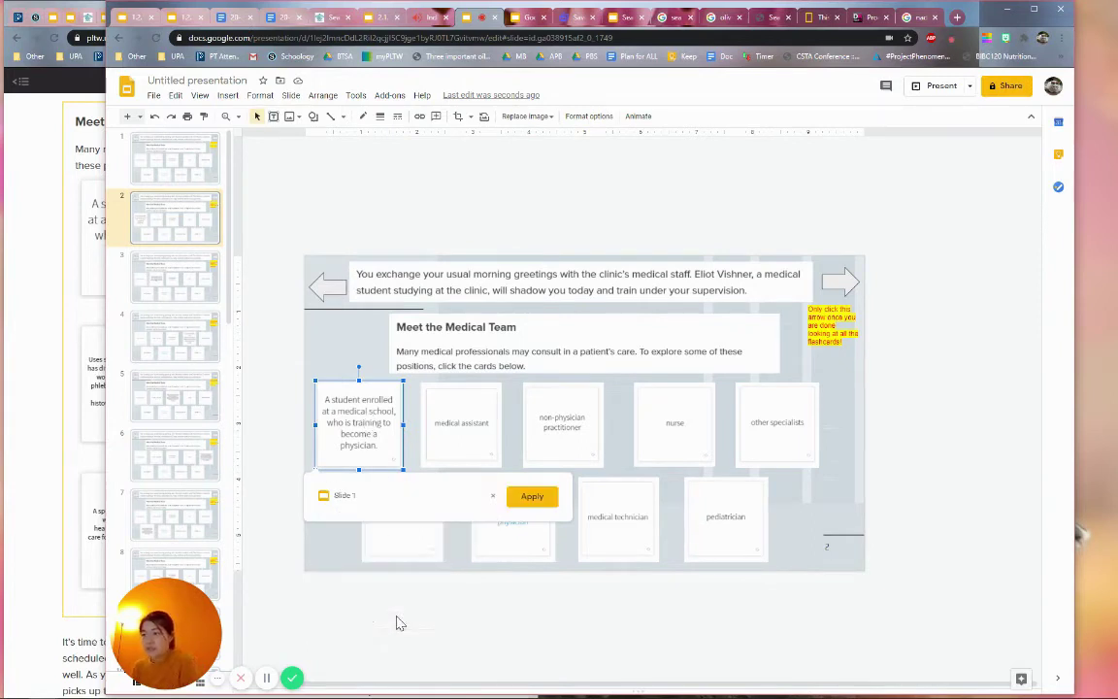
{"action": "left_click", "coordinate": [532, 496]}
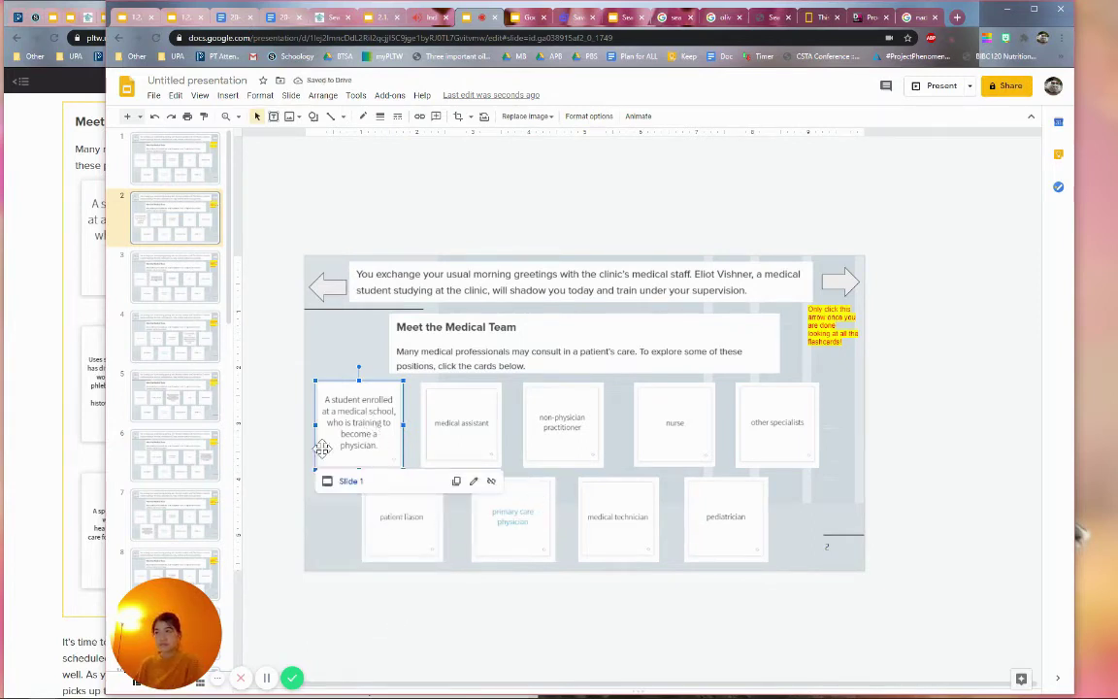
{"action": "left_click", "coordinate": [287, 455]}
{"action": "left_click", "coordinate": [360, 427]}
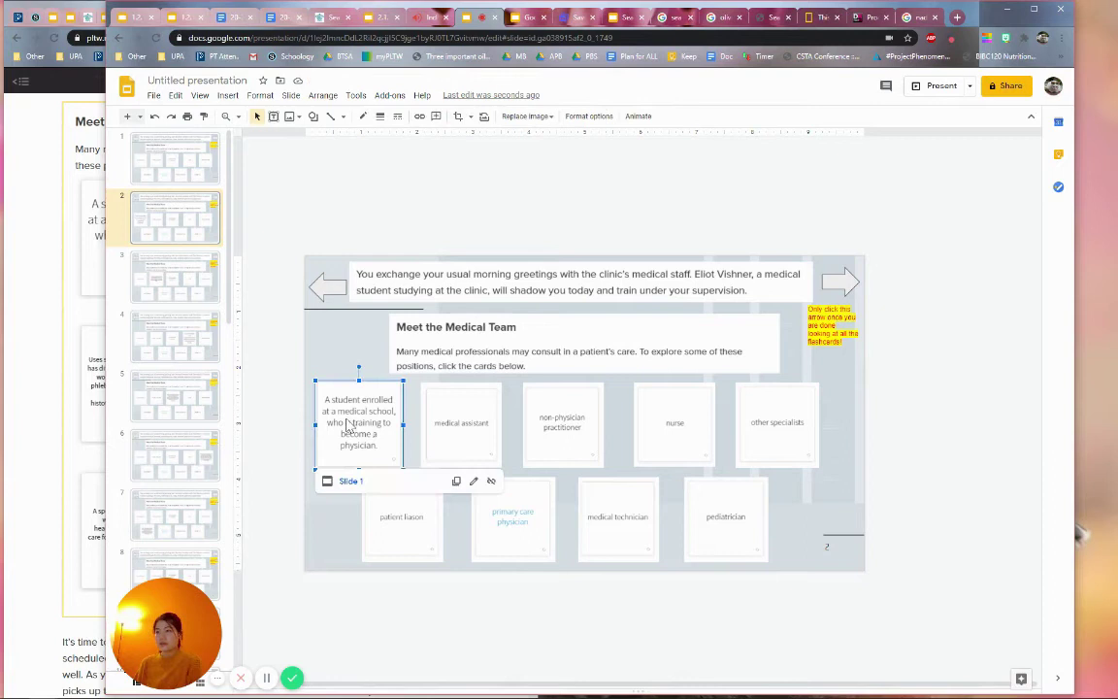
Step: Compare the medical student card's link on slide 1 with the definition card's link on slide 2
{"action": "left_click", "coordinate": [192, 181]}
{"action": "left_click", "coordinate": [379, 455]}
{"action": "left_click", "coordinate": [179, 219]}
{"action": "left_click", "coordinate": [356, 423]}
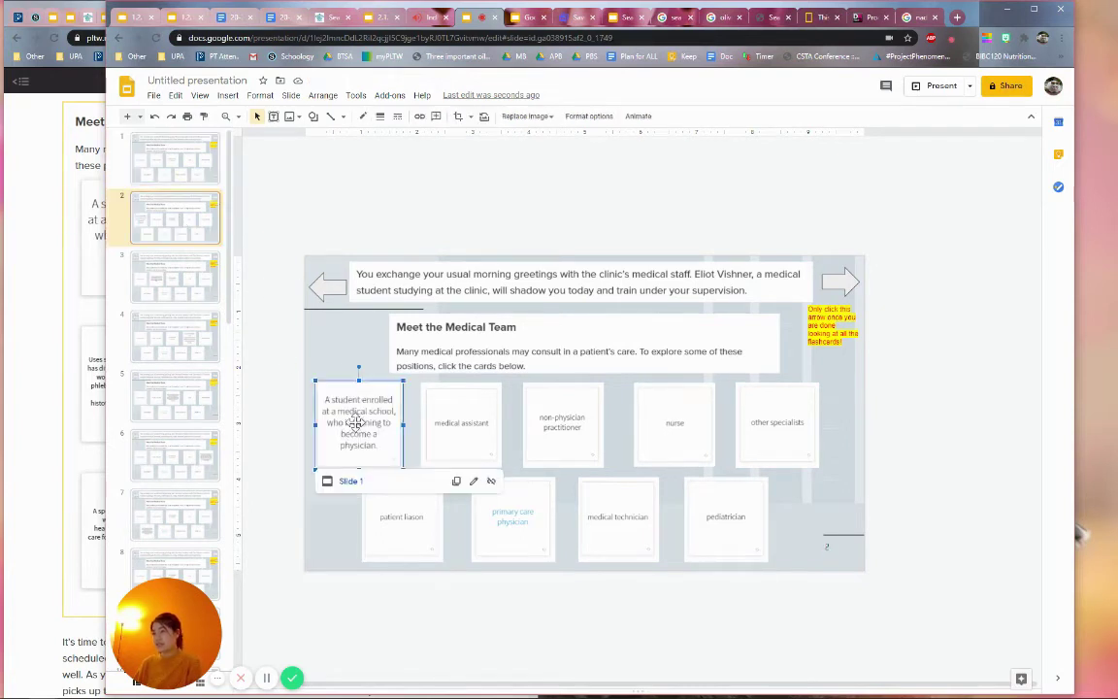
{"action": "left_click", "coordinate": [213, 182]}
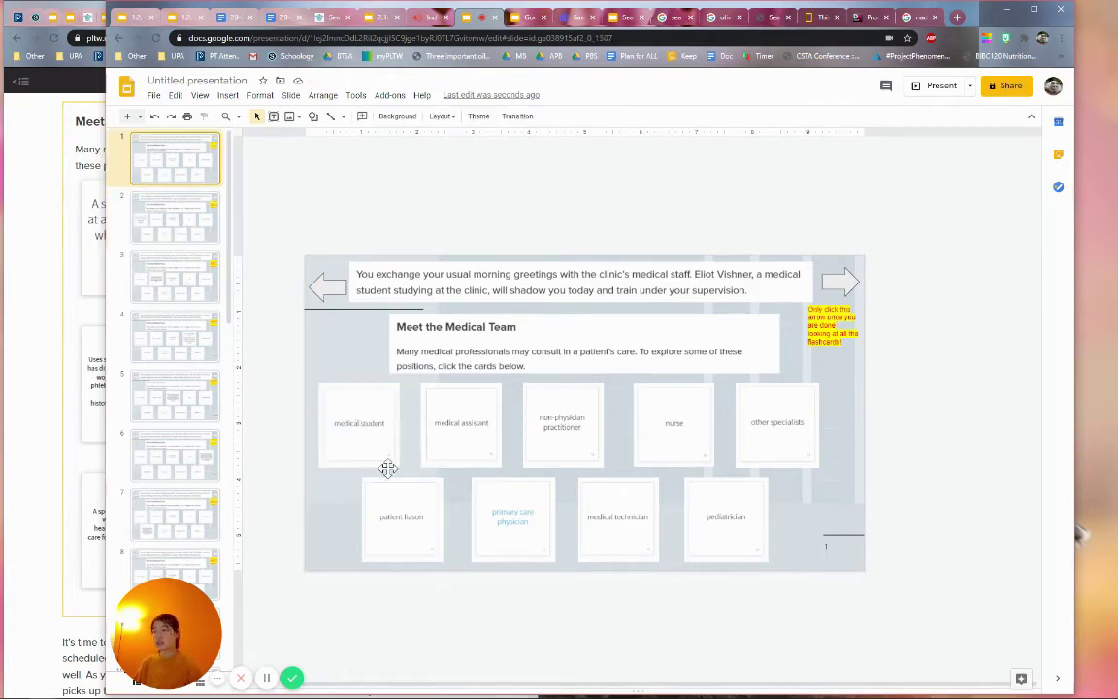
Step: Check whether the other top-row and bottom-row cards on slide 2 carry slide links
{"action": "left_click", "coordinate": [196, 233]}
{"action": "left_click", "coordinate": [469, 435]}
{"action": "left_click", "coordinate": [667, 439]}
{"action": "left_click", "coordinate": [775, 442]}
{"action": "left_click", "coordinate": [723, 549]}
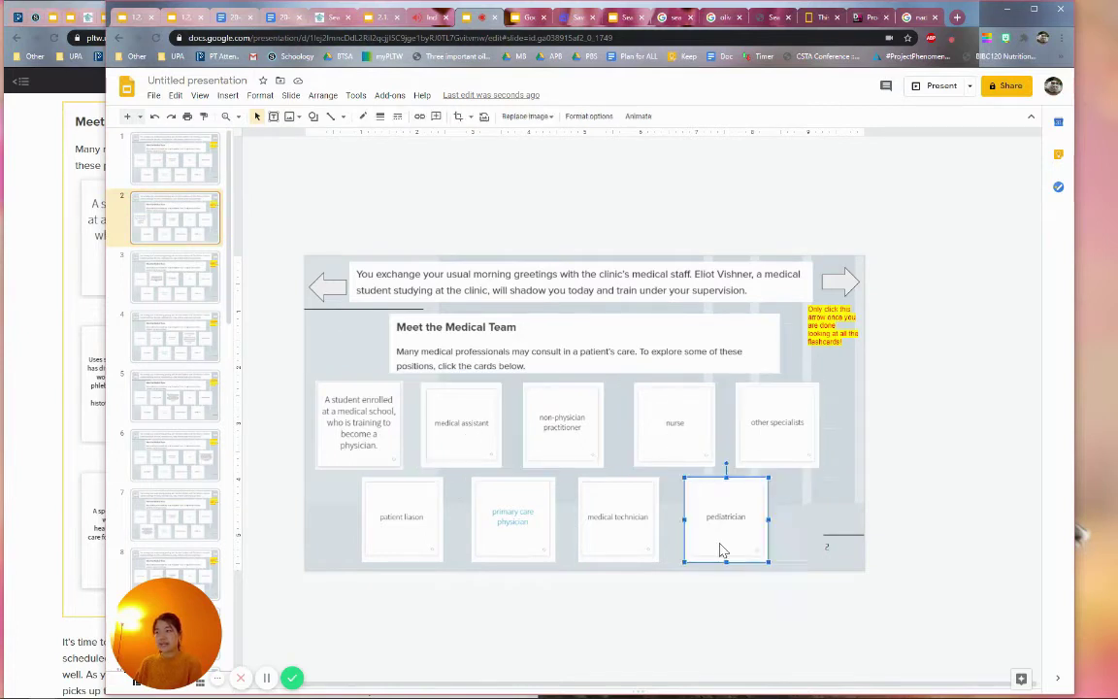
{"action": "left_click", "coordinate": [619, 539]}
{"action": "left_click", "coordinate": [507, 532]}
{"action": "left_click", "coordinate": [435, 517]}
{"action": "left_click", "coordinate": [469, 454]}
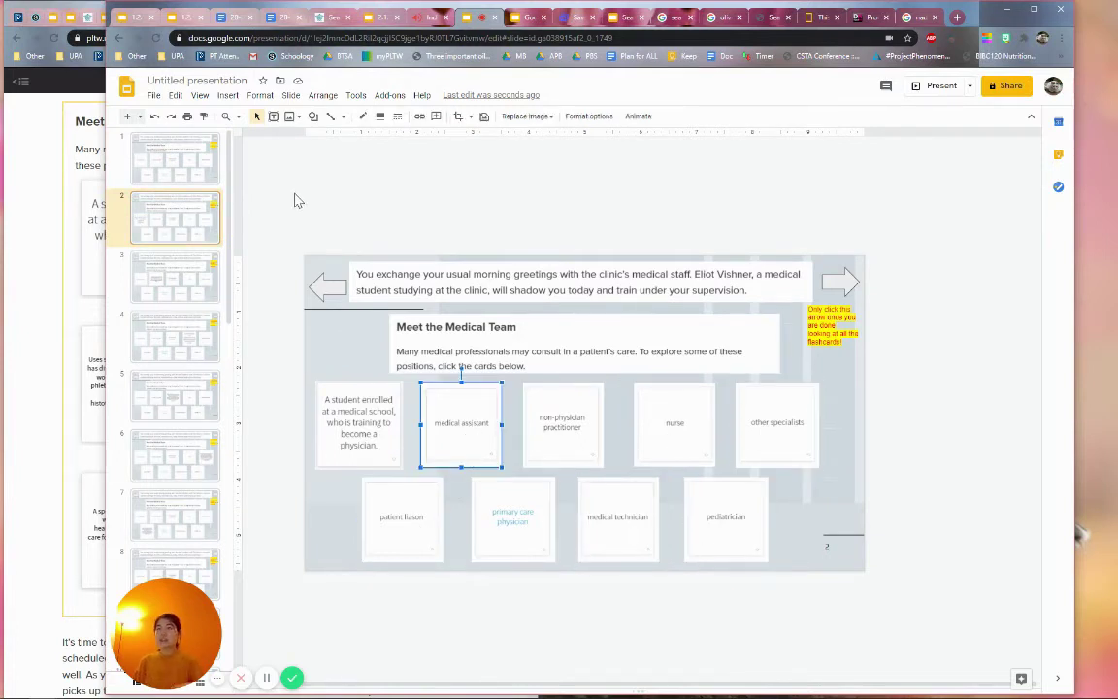
Step: Shift slide 2's full-slide link shape upward and delete the medical assistant, non-physician practitioner, nurse and other specialists cards
{"action": "left_click", "coordinate": [851, 497]}
{"action": "left_click", "coordinate": [838, 379]}
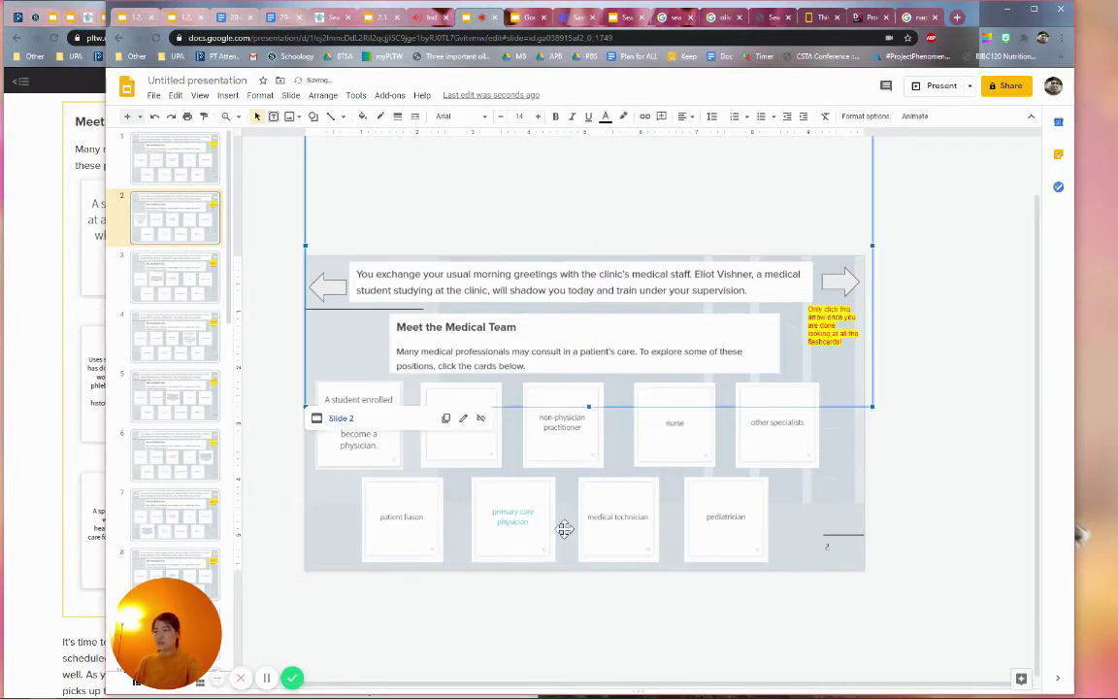
{"action": "left_click", "coordinate": [527, 604]}
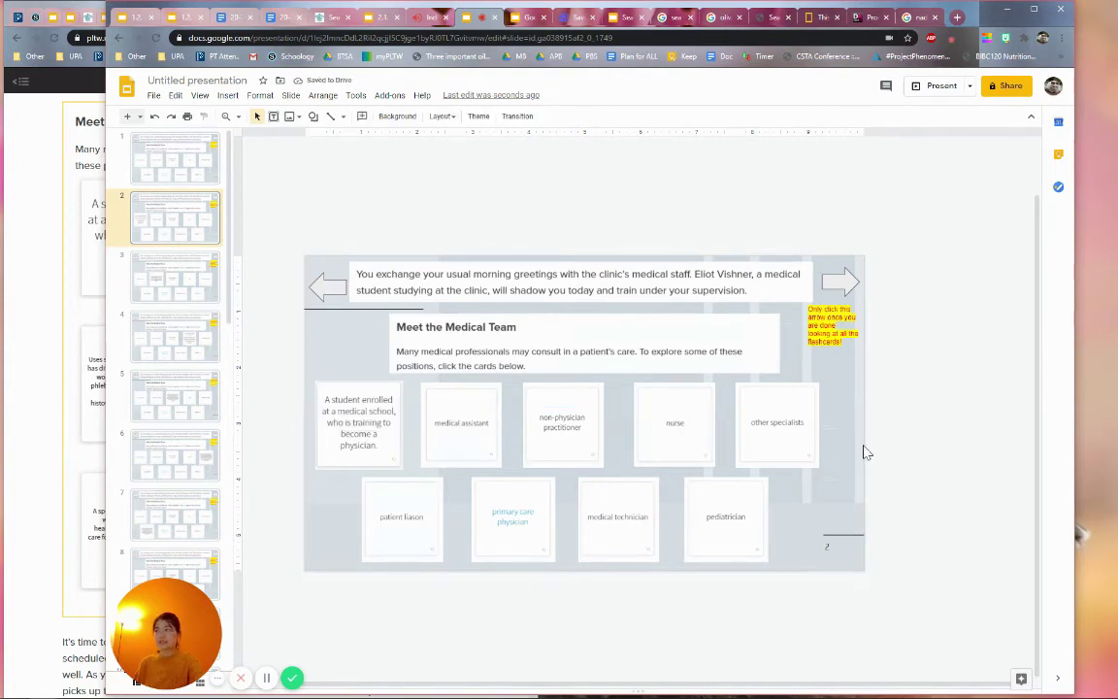
{"action": "left_click_drag", "start_coordinate": [867, 452], "coordinate": [464, 447]}
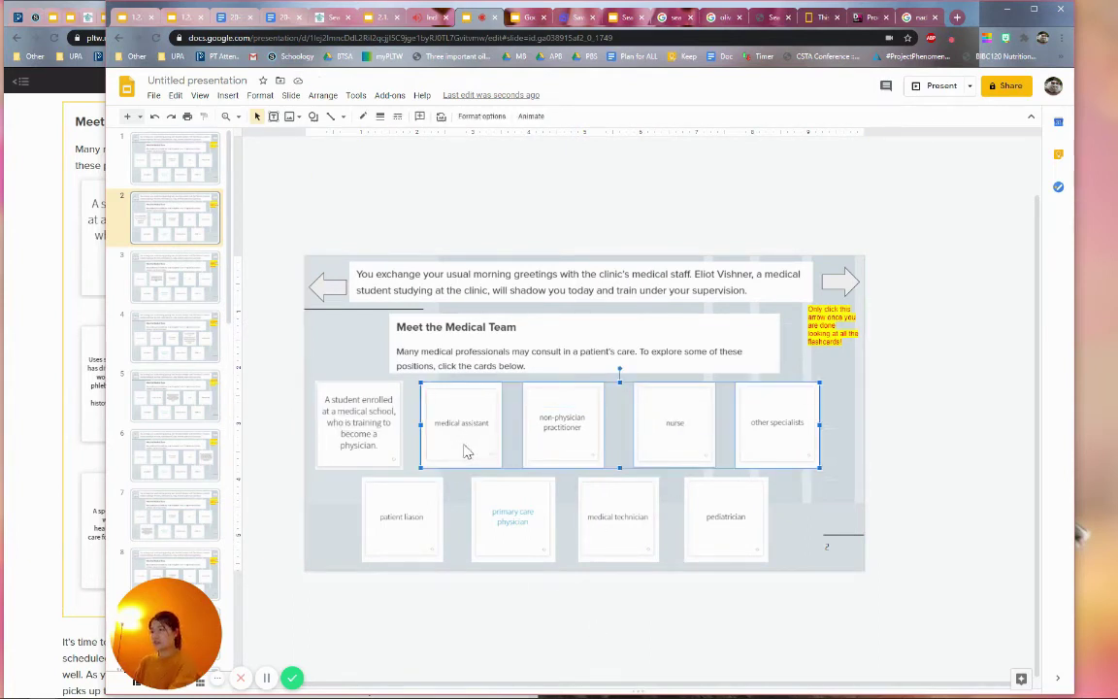
{"action": "key", "text": "Delete"}
Step: Copy slide 1's four linked cards from medical assistant to other specialists onto slide 2, and move the link shape back over the slide
{"action": "left_click", "coordinate": [211, 180]}
{"action": "left_click", "coordinate": [679, 405]}
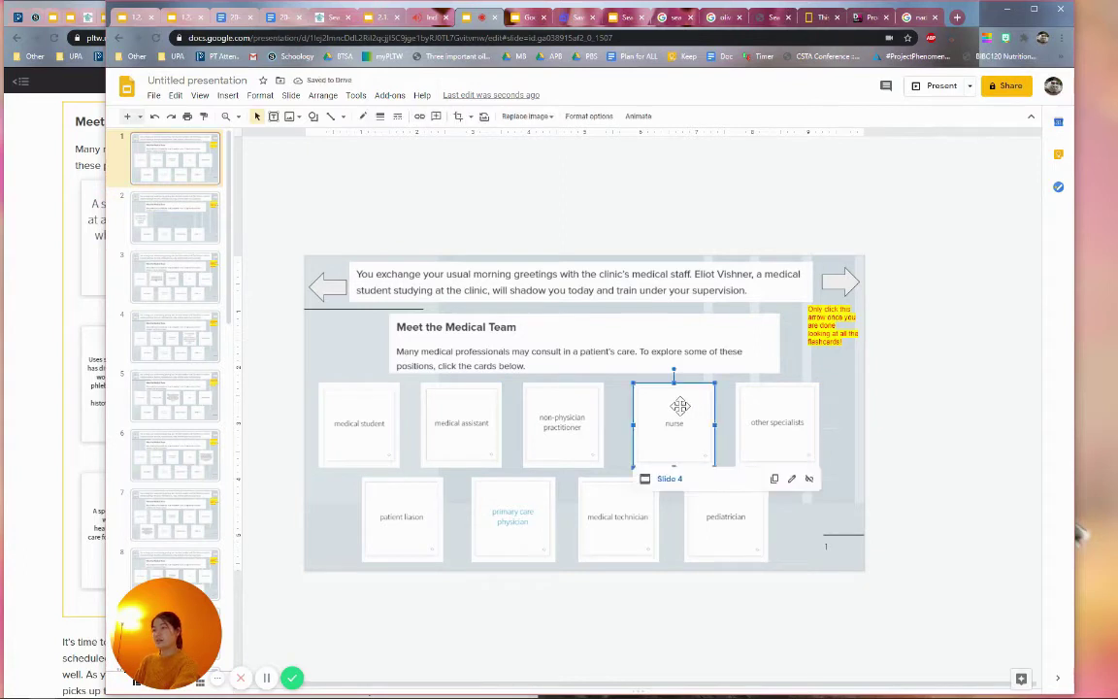
{"action": "left_click", "coordinate": [831, 378]}
{"action": "left_click_drag", "start_coordinate": [828, 522], "coordinate": [477, 452]}
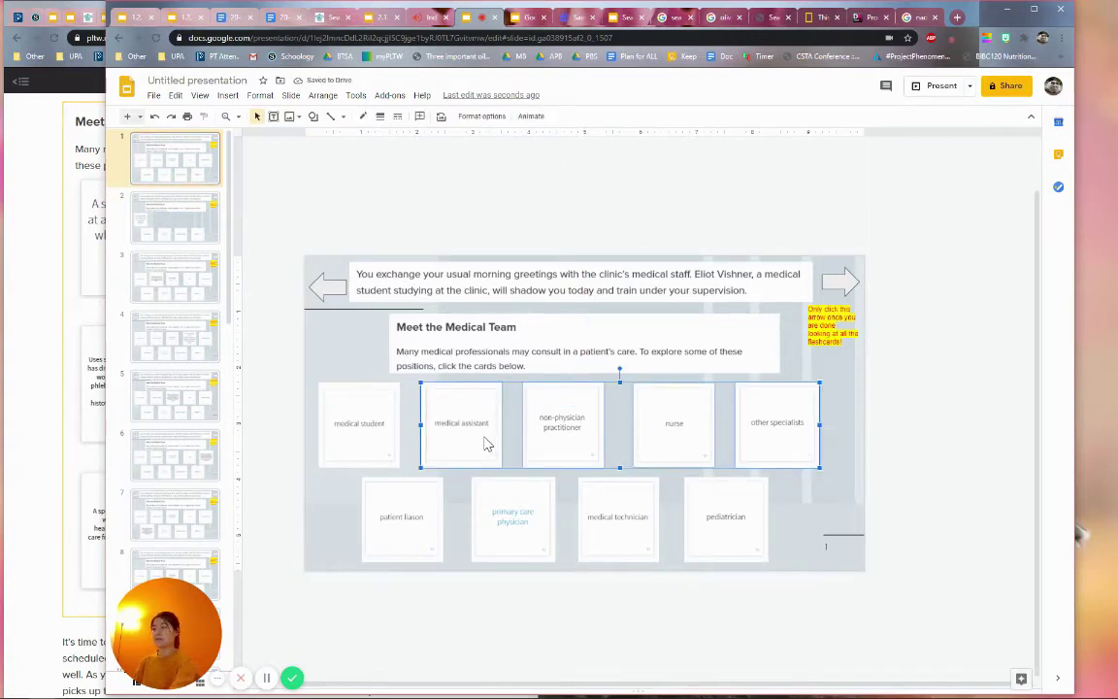
{"action": "left_click", "coordinate": [899, 454]}
{"action": "left_click", "coordinate": [175, 215]}
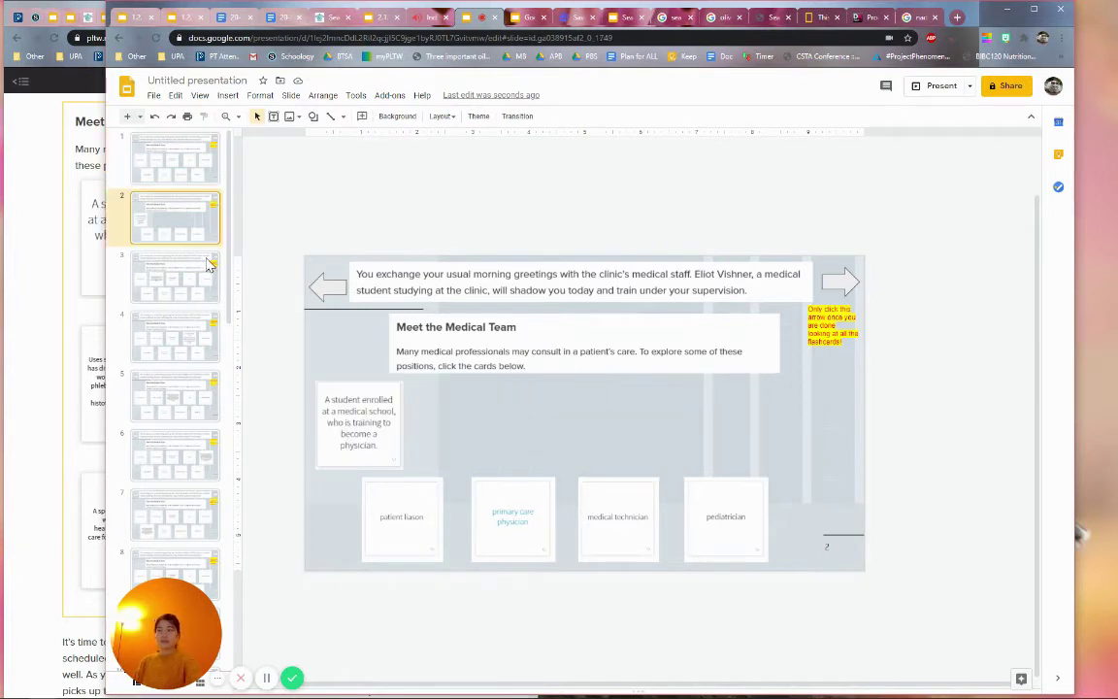
{"action": "key", "text": "ctrl+v"}
{"action": "left_click", "coordinate": [283, 484]}
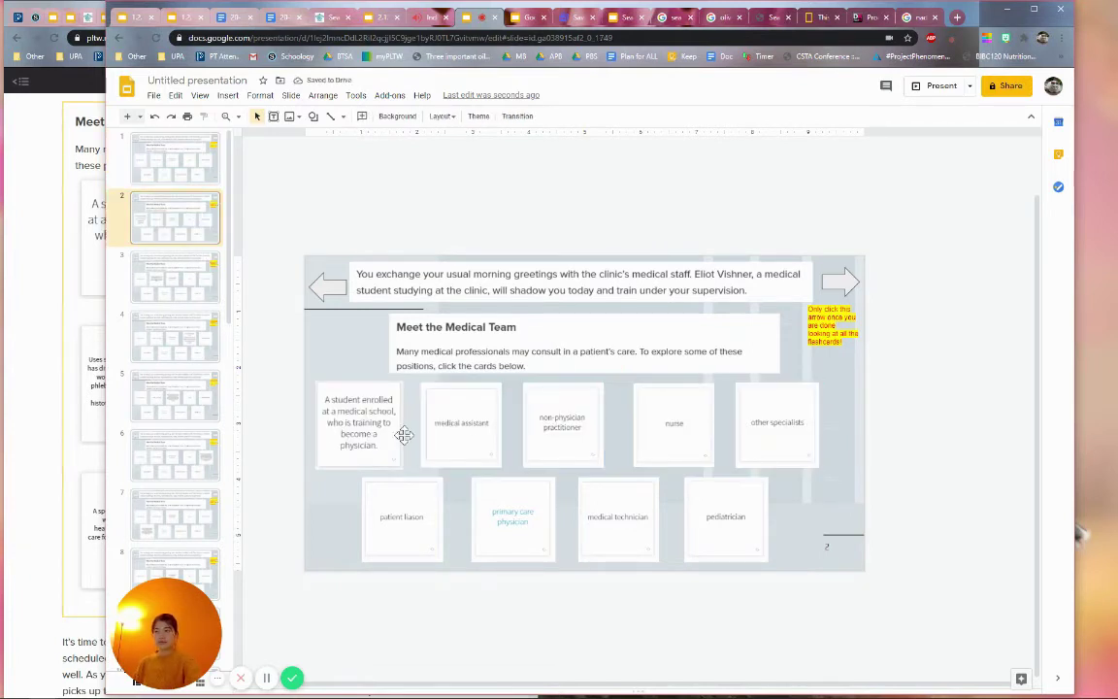
{"action": "left_click", "coordinate": [841, 242]}
{"action": "left_click_drag", "start_coordinate": [803, 224], "coordinate": [797, 386]}
Step: Check the link targets of the four pasted top-row cards on slide 2
{"action": "left_click", "coordinate": [686, 422]}
{"action": "left_click", "coordinate": [761, 429]}
{"action": "left_click", "coordinate": [672, 437]}
{"action": "left_click", "coordinate": [563, 444]}
{"action": "left_click", "coordinate": [464, 444]}
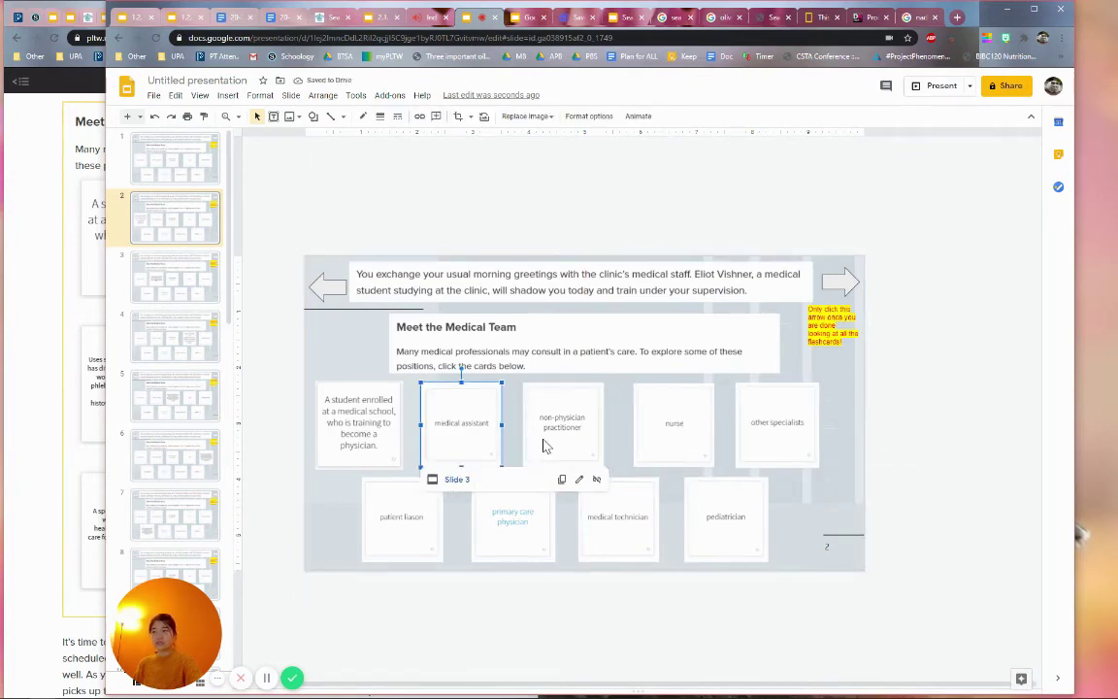
{"action": "left_click", "coordinate": [549, 446]}
{"action": "left_click", "coordinate": [673, 444]}
{"action": "left_click", "coordinate": [762, 440]}
{"action": "left_click", "coordinate": [560, 452]}
{"action": "left_click", "coordinate": [337, 390]}
{"action": "left_click", "coordinate": [561, 422]}
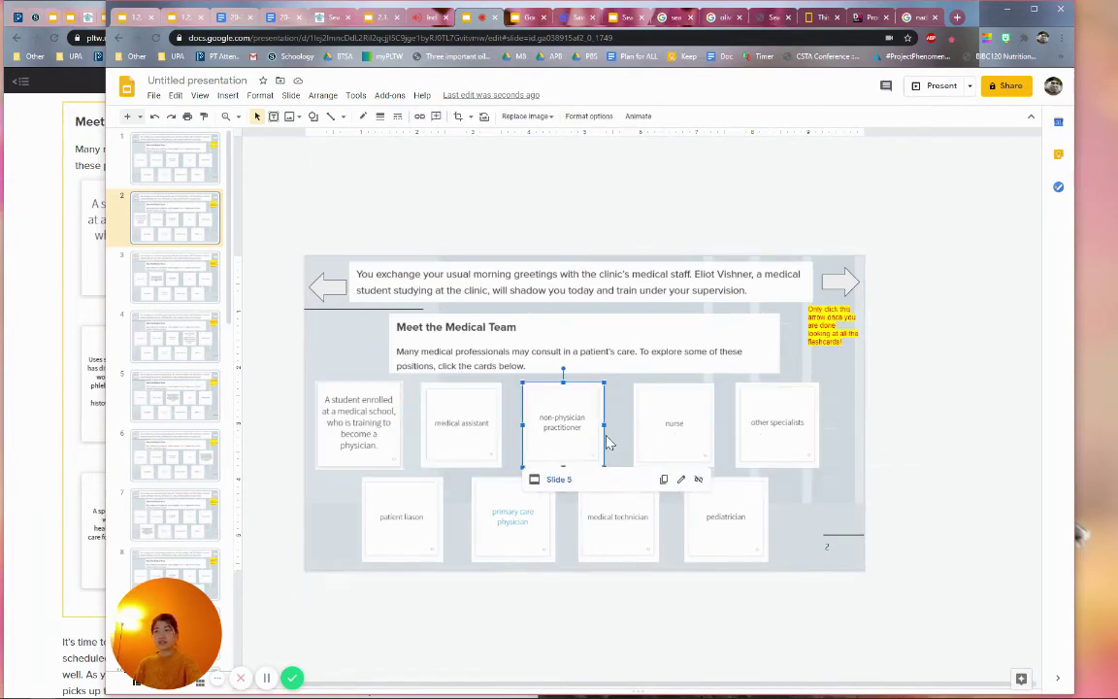
{"action": "left_click", "coordinate": [673, 427]}
Step: Copy the patient liason, primary care physician, medical technician and pediatrician cards from slide 1's bottom row
{"action": "left_click_drag", "start_coordinate": [327, 529], "coordinate": [325, 389]}
{"action": "left_click", "coordinate": [189, 169]}
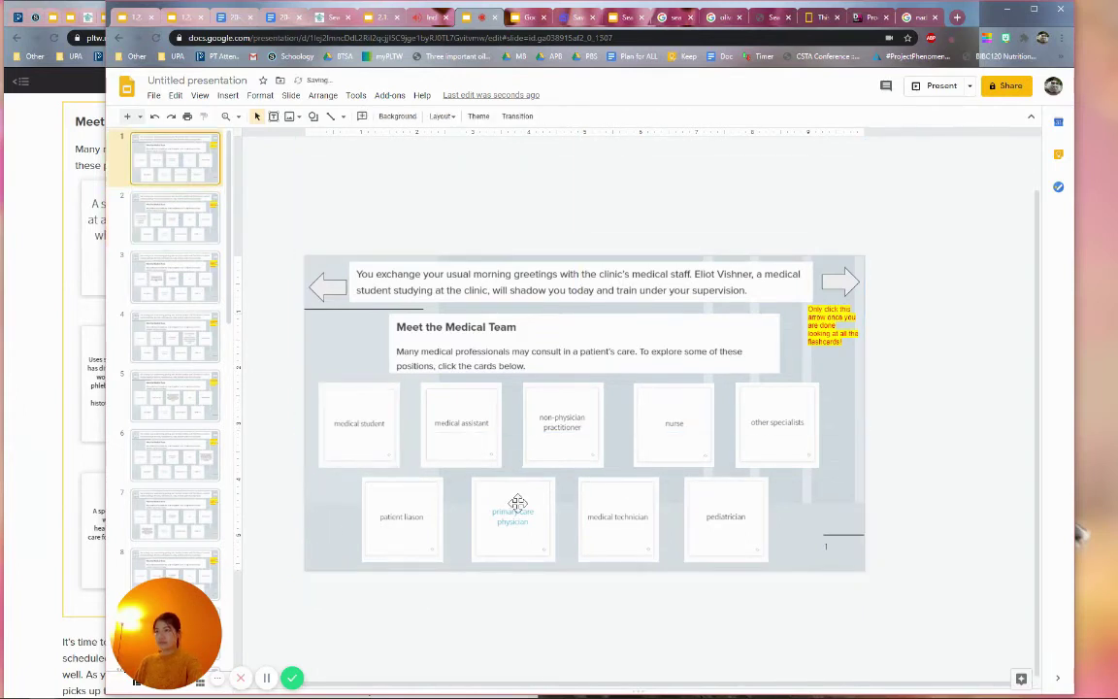
{"action": "left_click", "coordinate": [767, 292]}
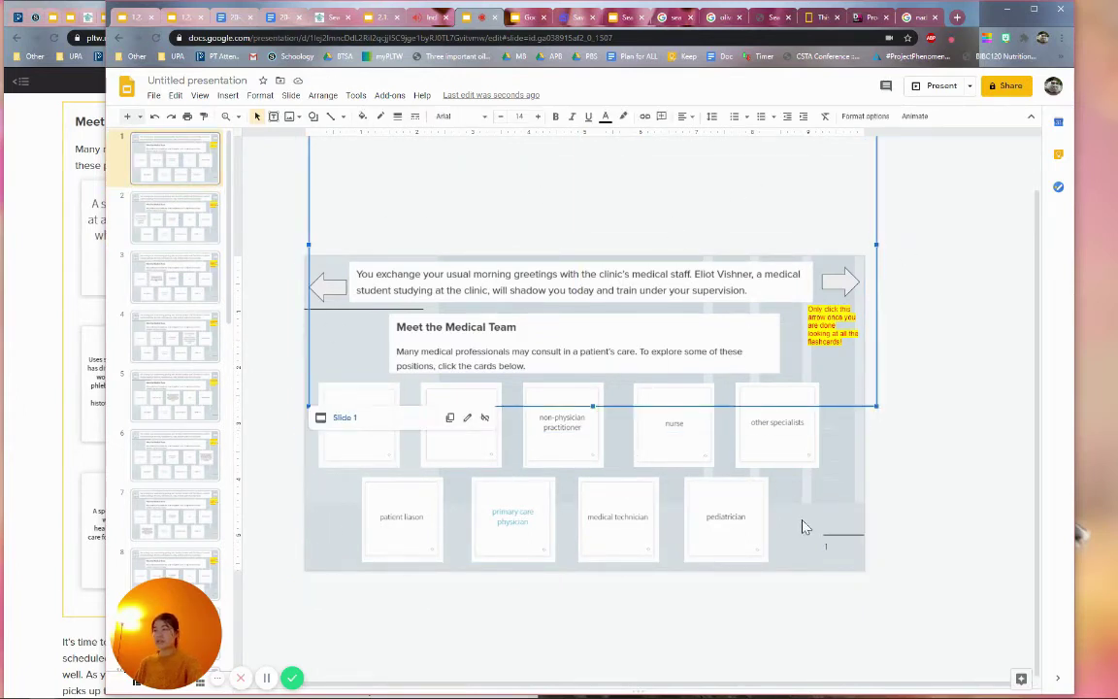
{"action": "left_click_drag", "start_coordinate": [809, 512], "coordinate": [386, 529]}
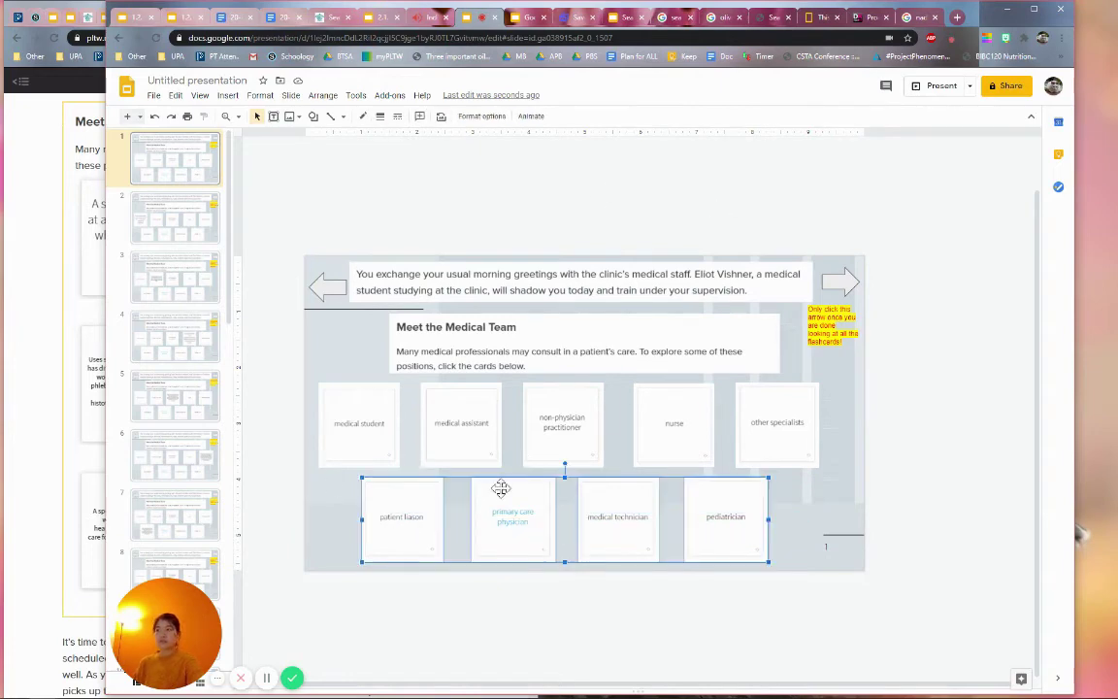
Step: Replace slide 2's four bottom-row cards with the copies from slide 1, and move the full-slide link shape back over the slide
{"action": "left_click", "coordinate": [166, 224]}
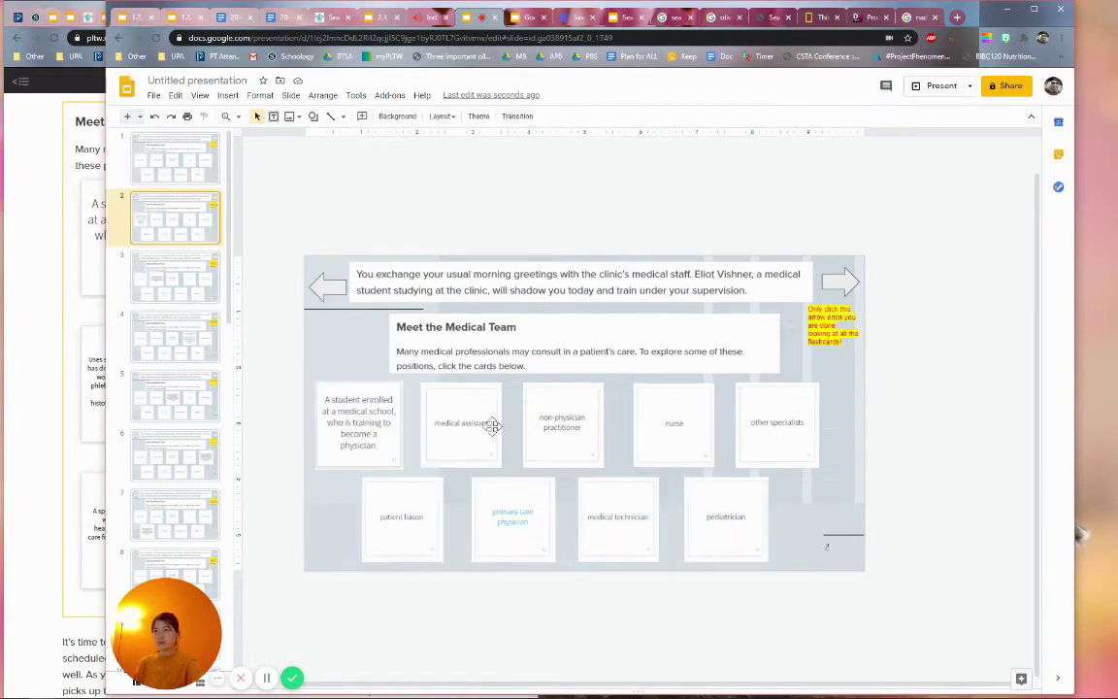
{"action": "left_click", "coordinate": [623, 499]}
{"action": "left_click", "coordinate": [669, 512]}
{"action": "left_click", "coordinate": [753, 273]}
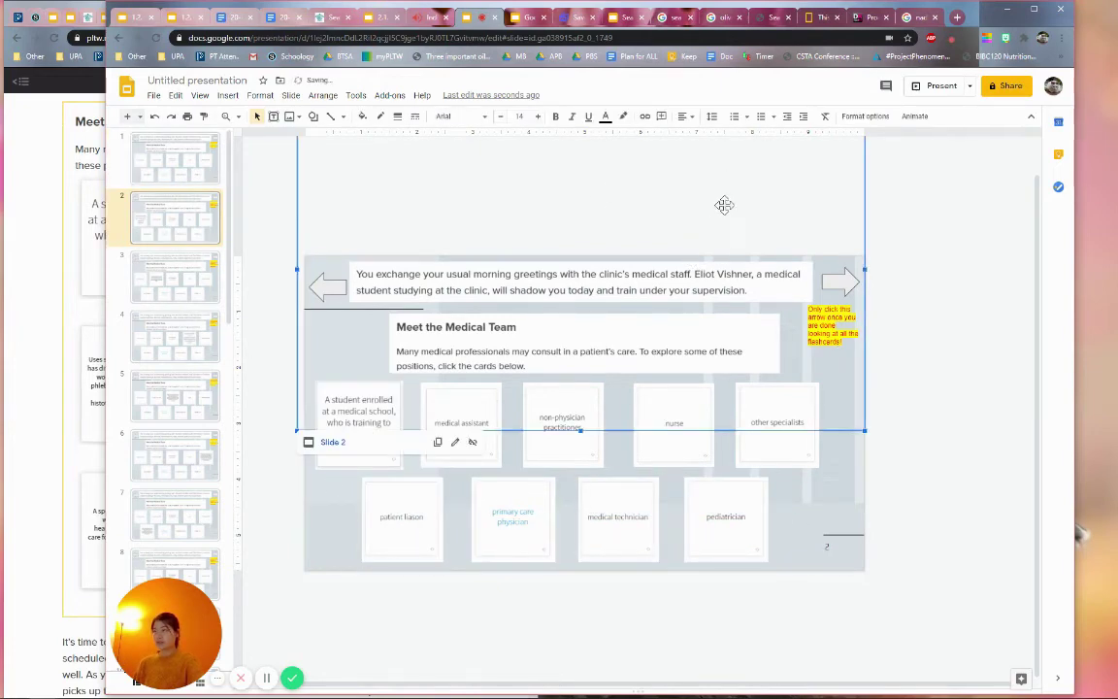
{"action": "left_click", "coordinate": [794, 532]}
{"action": "left_click", "coordinate": [375, 549]}
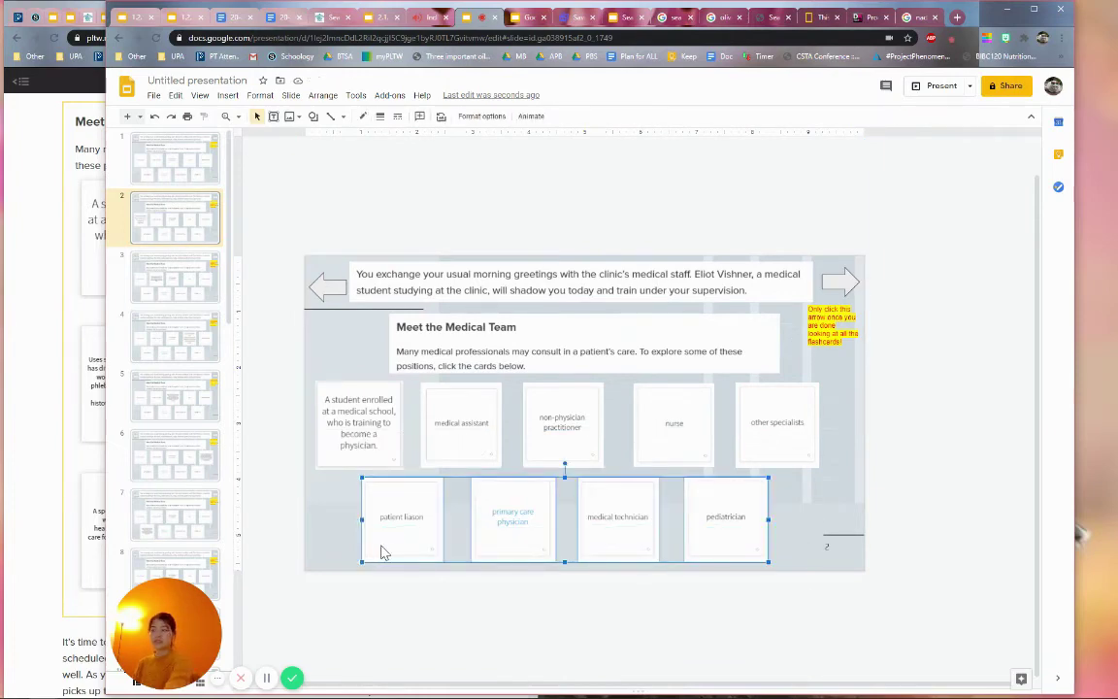
{"action": "key", "text": "Delete"}
{"action": "key", "text": "ctrl+z"}
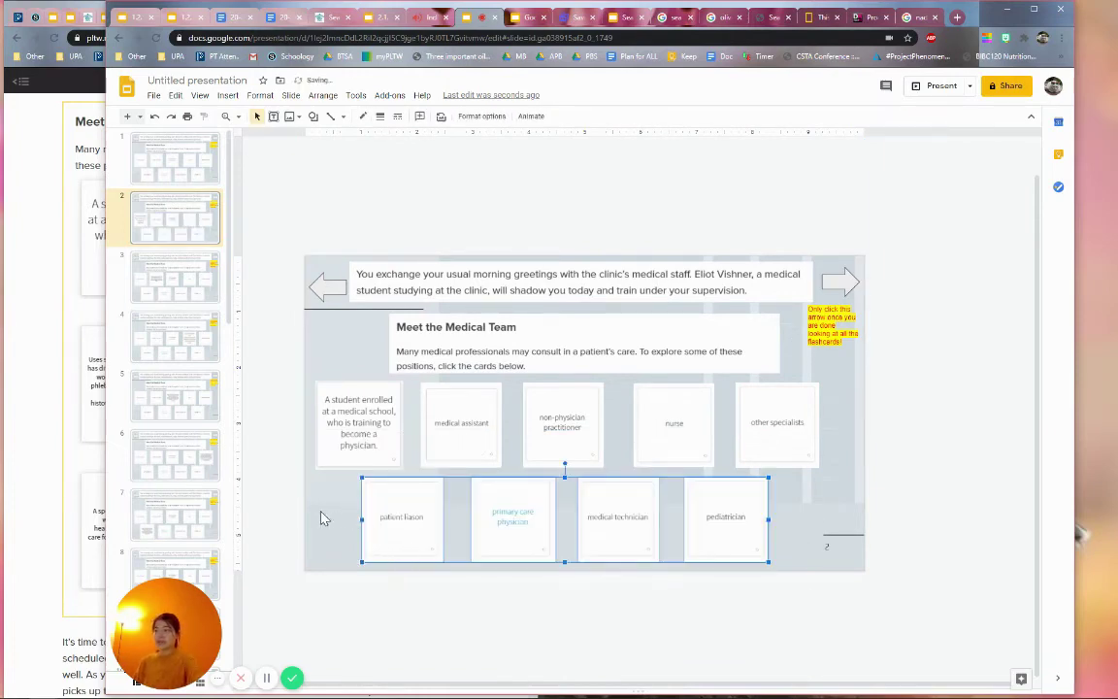
{"action": "left_click", "coordinate": [786, 522]}
{"action": "left_click_drag", "start_coordinate": [559, 210], "coordinate": [569, 349]}
Step: Check the link targets of the cards on slide 2, and follow the nurse card's link
{"action": "left_click", "coordinate": [450, 447]}
{"action": "left_click", "coordinate": [548, 442]}
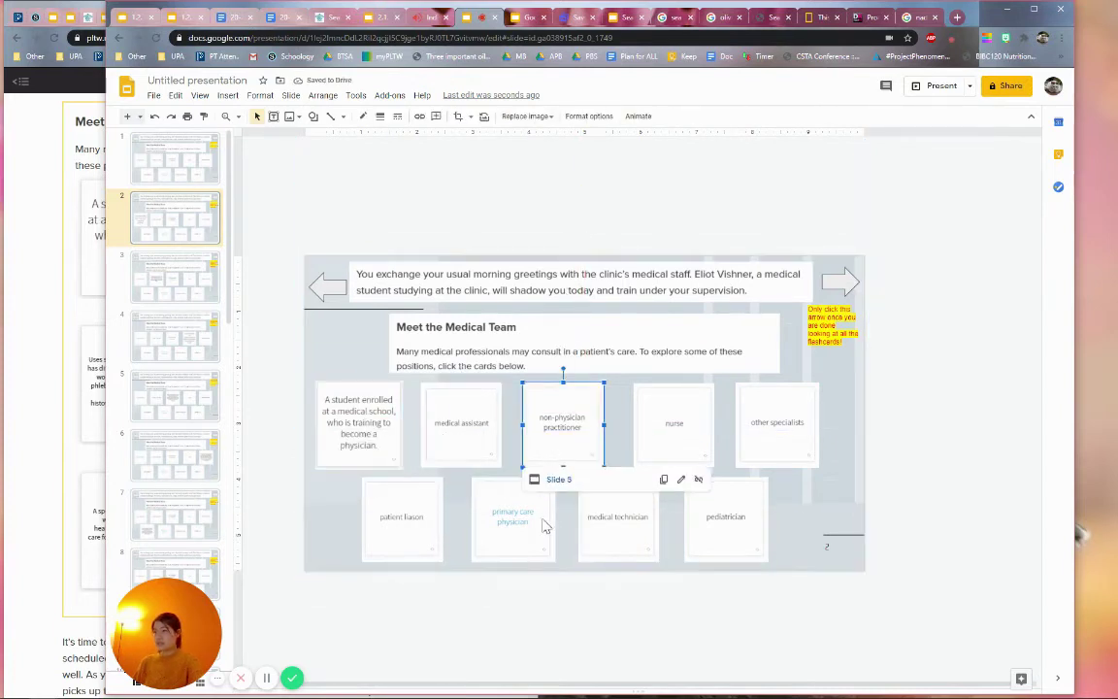
{"action": "left_click", "coordinate": [621, 529]}
{"action": "left_click", "coordinate": [735, 525]}
{"action": "left_click", "coordinate": [776, 427]}
{"action": "left_click", "coordinate": [673, 427]}
{"action": "left_click", "coordinate": [562, 427]}
{"action": "left_click", "coordinate": [461, 427]}
{"action": "left_click", "coordinate": [347, 433]}
{"action": "left_click", "coordinate": [678, 429]}
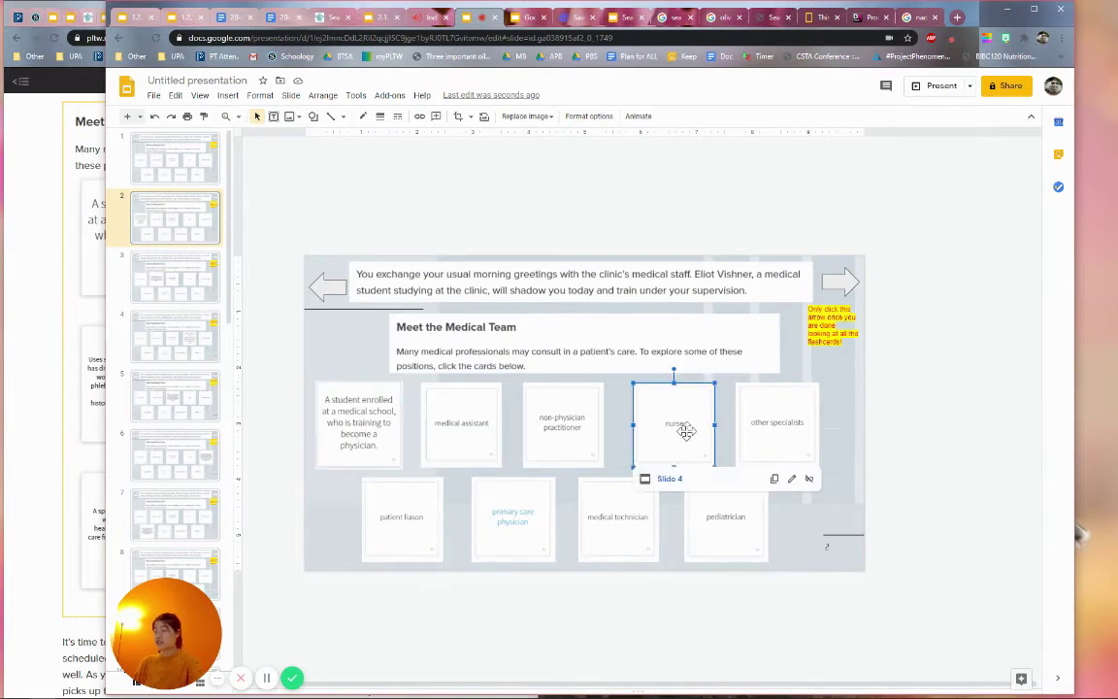
{"action": "left_click", "coordinate": [668, 481]}
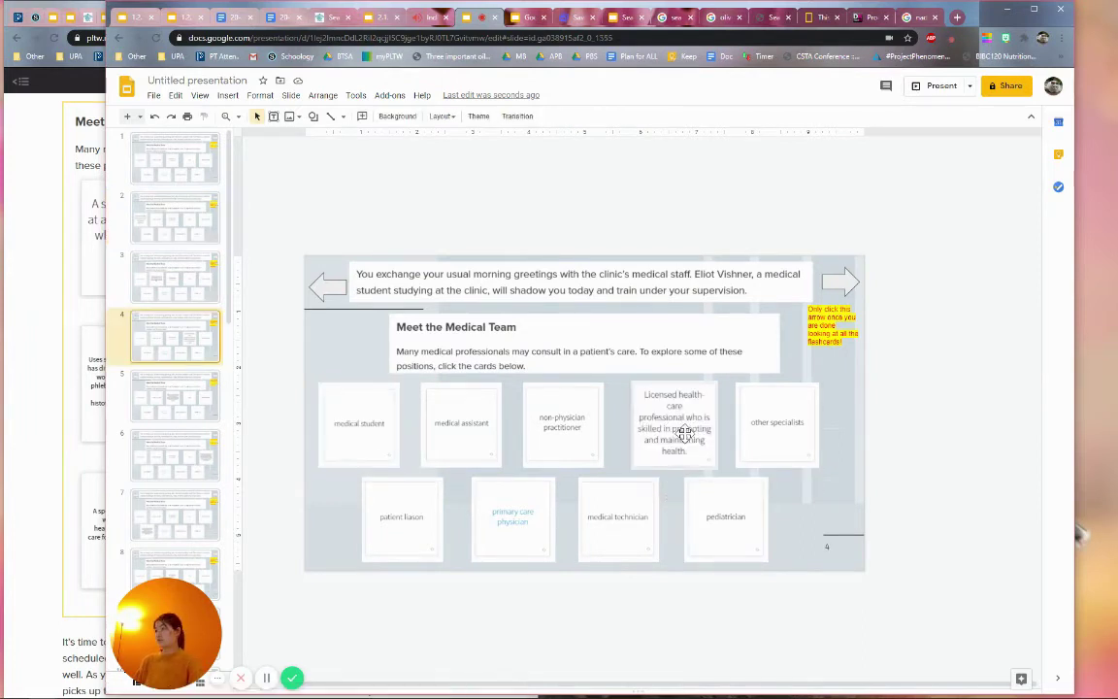
Step: Move slide 1's full-slide link shape back over the slide
{"action": "left_click", "coordinate": [176, 167]}
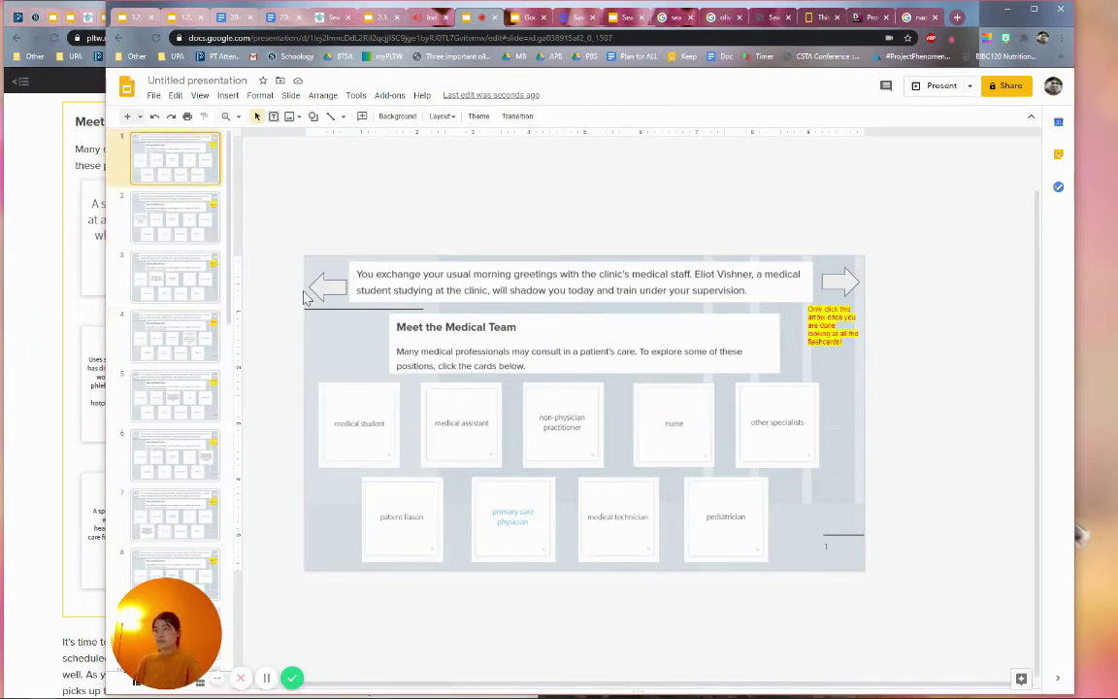
{"action": "left_click", "coordinate": [458, 163]}
{"action": "left_click_drag", "start_coordinate": [512, 188], "coordinate": [506, 361]}
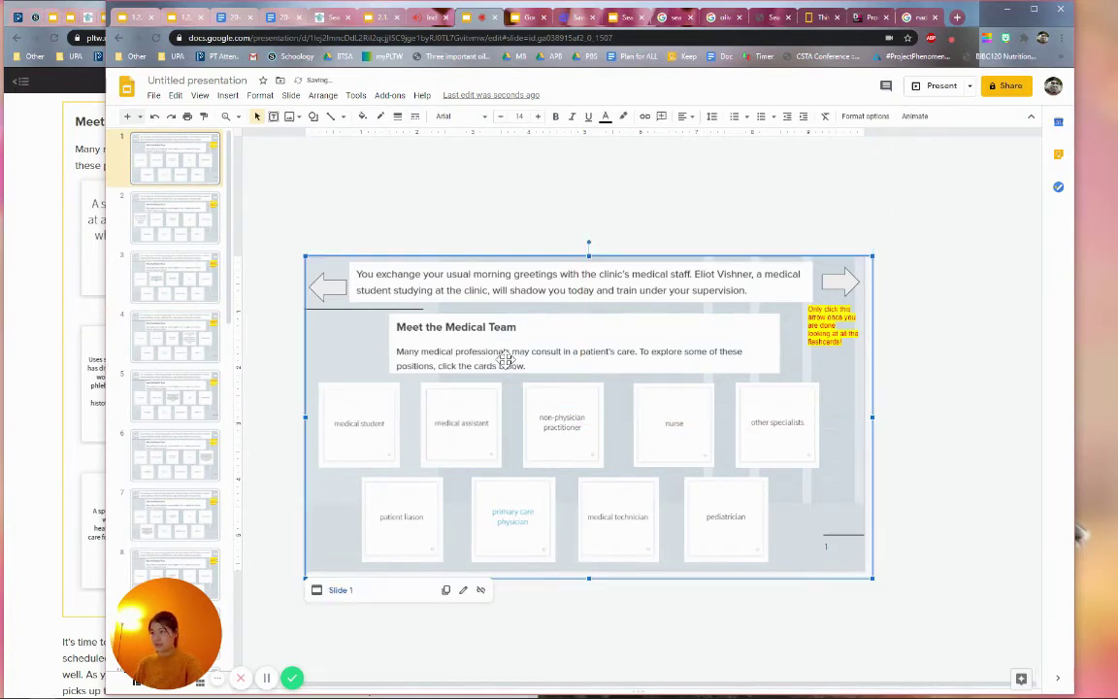
Step: Move slide 3's link shape off the slide, and change the stacking order of all nine cards
{"action": "left_click", "coordinate": [178, 218]}
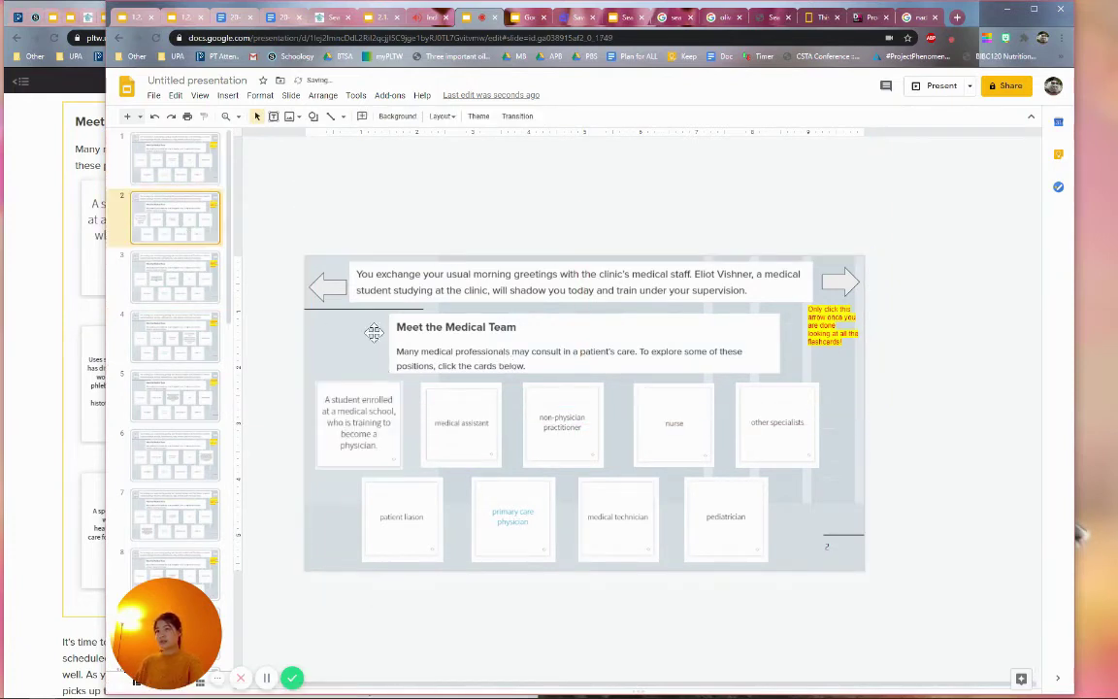
{"action": "left_click", "coordinate": [189, 281]}
{"action": "left_click", "coordinate": [648, 430]}
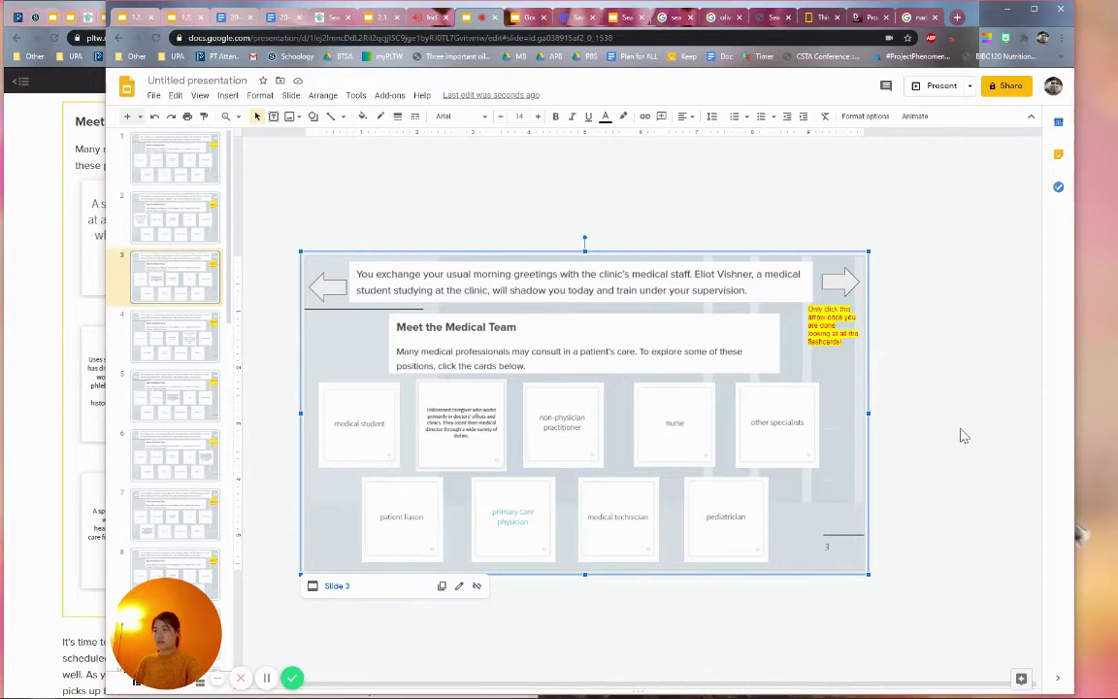
{"action": "left_click_drag", "start_coordinate": [813, 515], "coordinate": [805, 346]}
{"action": "left_click", "coordinate": [846, 437]}
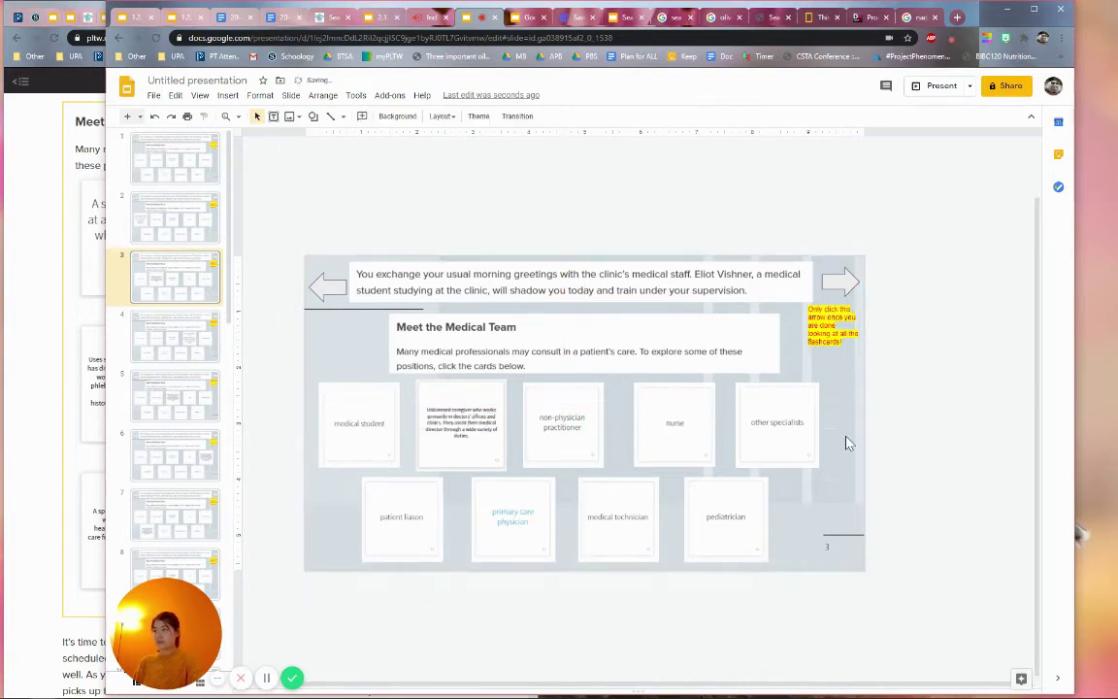
{"action": "left_click_drag", "start_coordinate": [848, 443], "coordinate": [353, 524]}
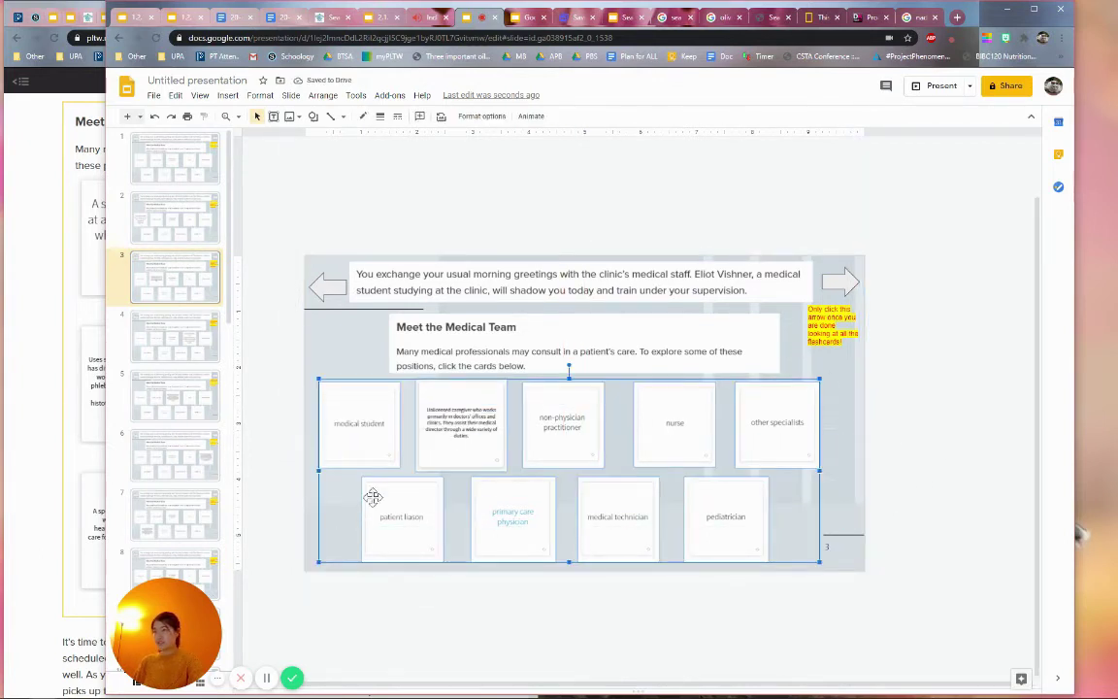
{"action": "right_click", "coordinate": [799, 446]}
{"action": "mouse_move", "coordinate": [825, 374]}
{"action": "left_click", "coordinate": [749, 436]}
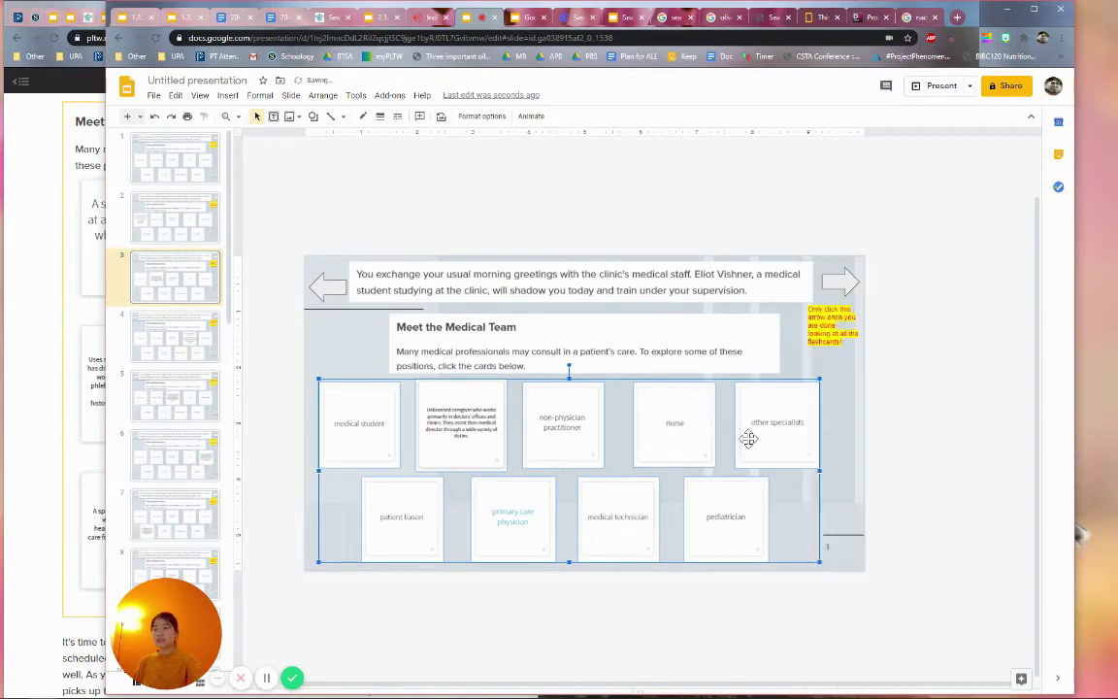
{"action": "left_click", "coordinate": [844, 462]}
Step: Move the link shape off slide 1, and copy that slide's medical student and patient liason cards
{"action": "left_click", "coordinate": [204, 231]}
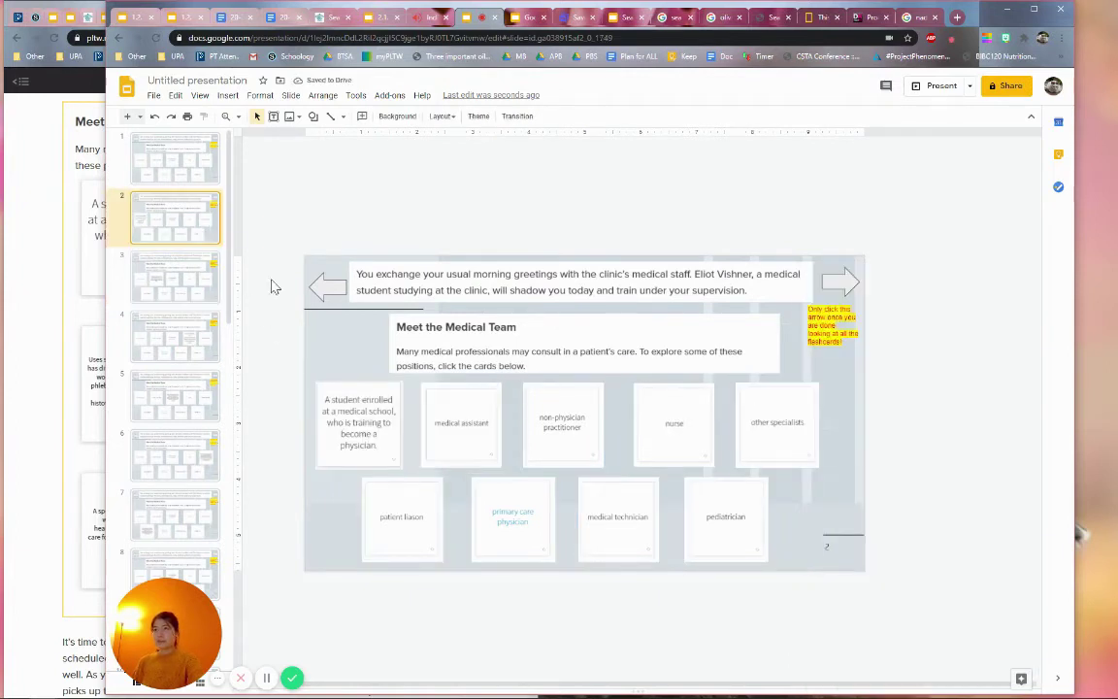
{"action": "left_click", "coordinate": [210, 174]}
{"action": "mouse_move", "coordinate": [339, 341]}
{"action": "left_mouse_down"}
{"action": "mouse_move", "coordinate": [345, 168]}
{"action": "mouse_move", "coordinate": [340, 325]}
{"action": "left_mouse_up"}
{"action": "left_click", "coordinate": [842, 448]}
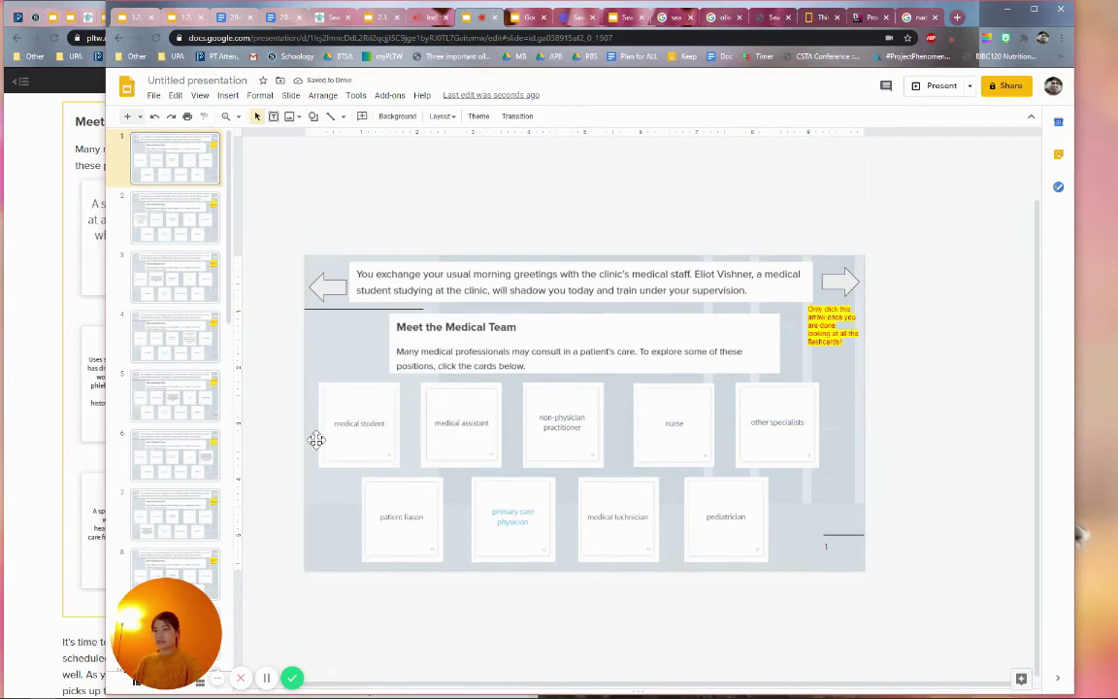
{"action": "left_click_drag", "start_coordinate": [242, 383], "coordinate": [335, 500]}
Step: Replace slide 3's medical student and patient liason cards with the copies from slide 1, and check their links
{"action": "left_click", "coordinate": [174, 291]}
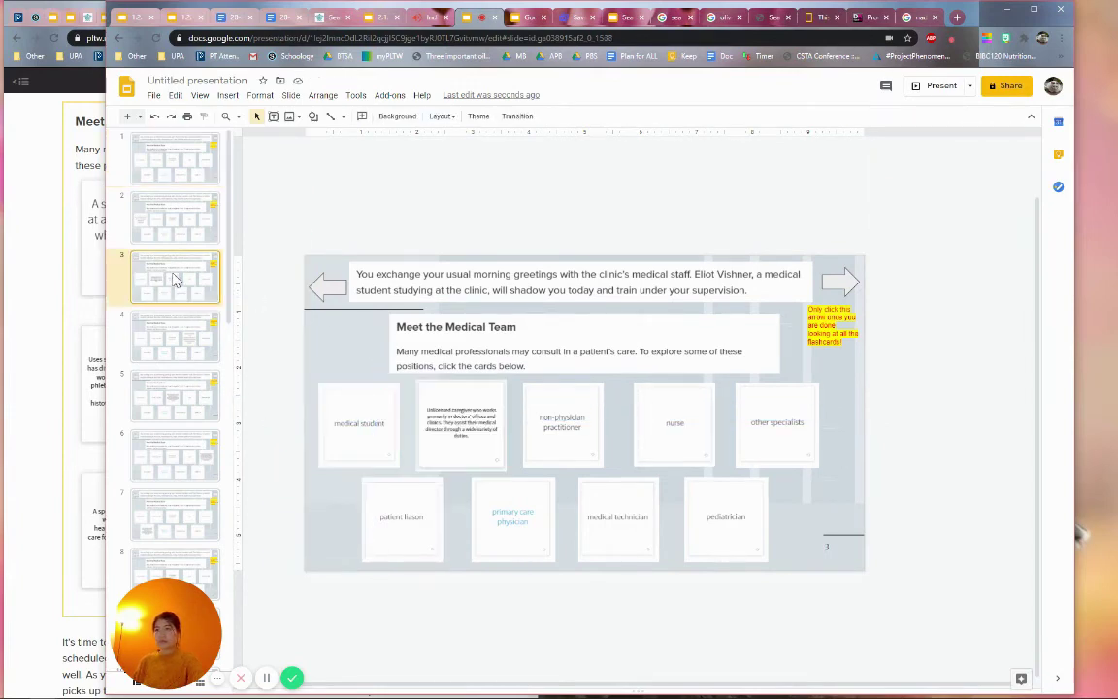
{"action": "left_click", "coordinate": [358, 425]}
{"action": "left_click", "coordinate": [399, 518]}
{"action": "left_click", "coordinate": [345, 313]}
{"action": "left_click", "coordinate": [315, 502]}
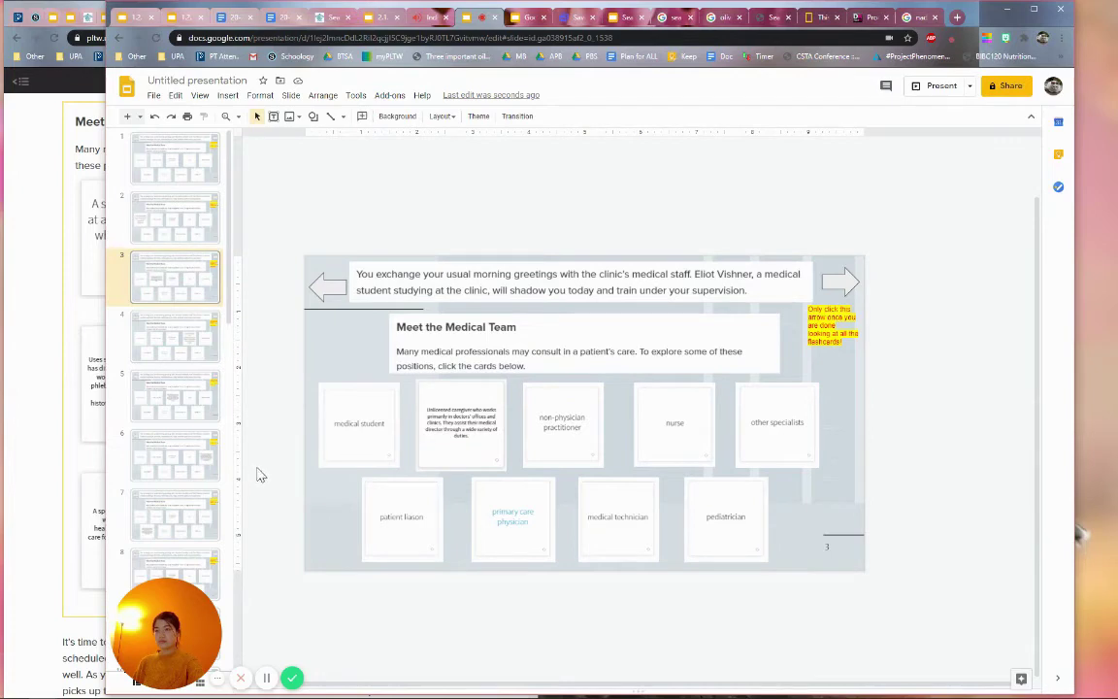
{"action": "key", "text": "ctrl+v"}
{"action": "left_click", "coordinate": [357, 438]}
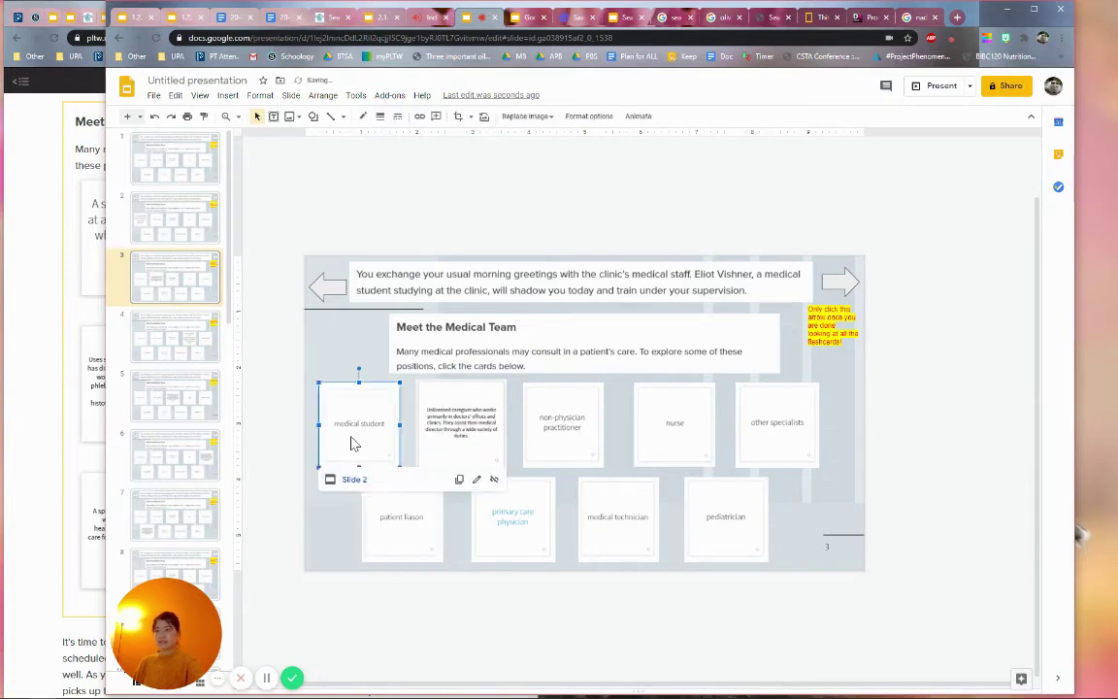
{"action": "left_click", "coordinate": [394, 506]}
Step: Link the medical assistant definition card on slide 3 to slide 1
{"action": "left_click", "coordinate": [484, 452]}
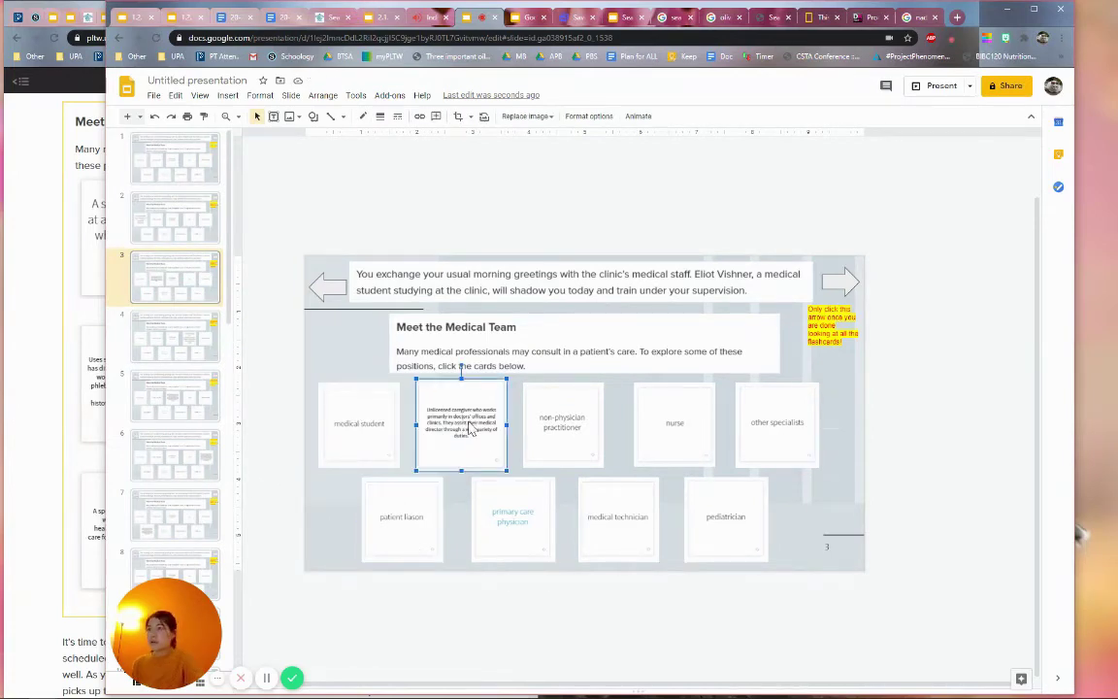
{"action": "right_click", "coordinate": [466, 427]}
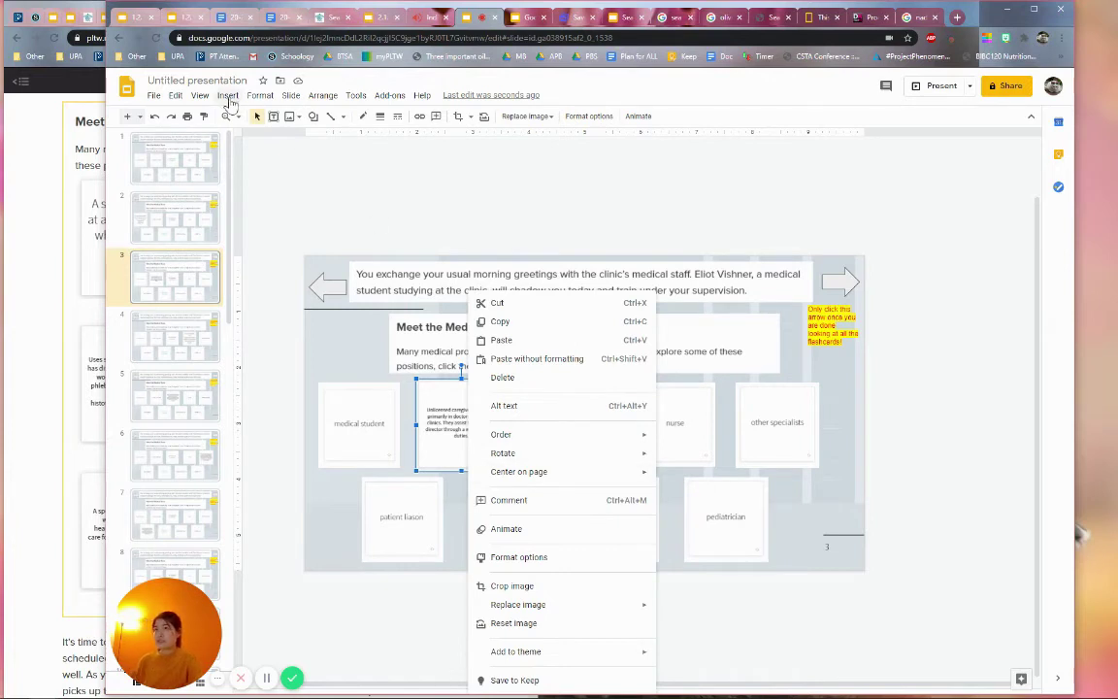
{"action": "left_click", "coordinate": [227, 95]}
{"action": "left_click", "coordinate": [255, 345]}
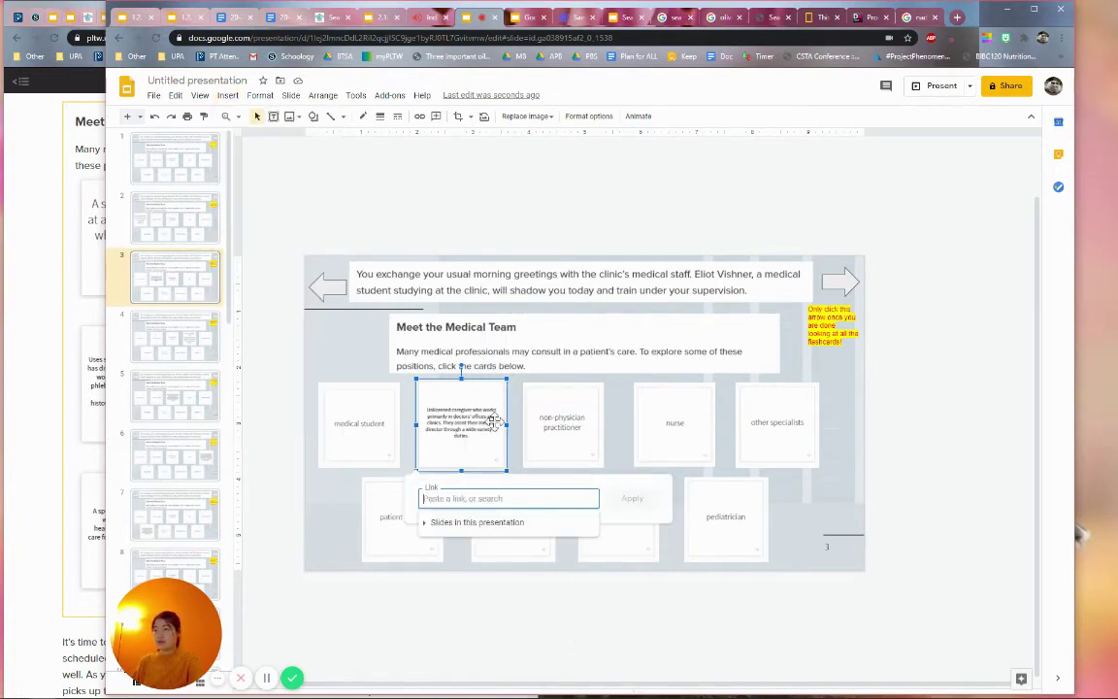
{"action": "left_click", "coordinate": [519, 525]}
{"action": "left_click", "coordinate": [477, 624]}
{"action": "left_click", "coordinate": [632, 499]}
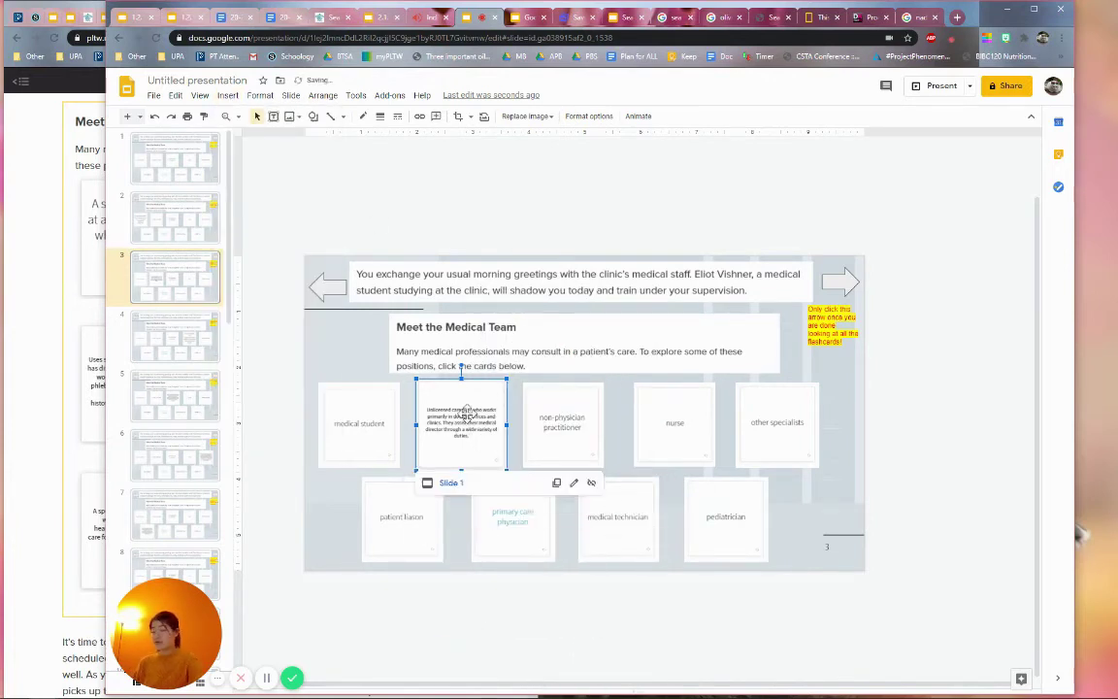
Step: Replace slide 3's non-physician practitioner, nurse, other specialists, primary care physician, medical technician and pediatrician cards with linked copies from slide 1
{"action": "left_click", "coordinate": [561, 428]}
{"action": "left_click_drag", "start_coordinate": [859, 428], "coordinate": [634, 609]}
{"action": "left_click", "coordinate": [205, 174]}
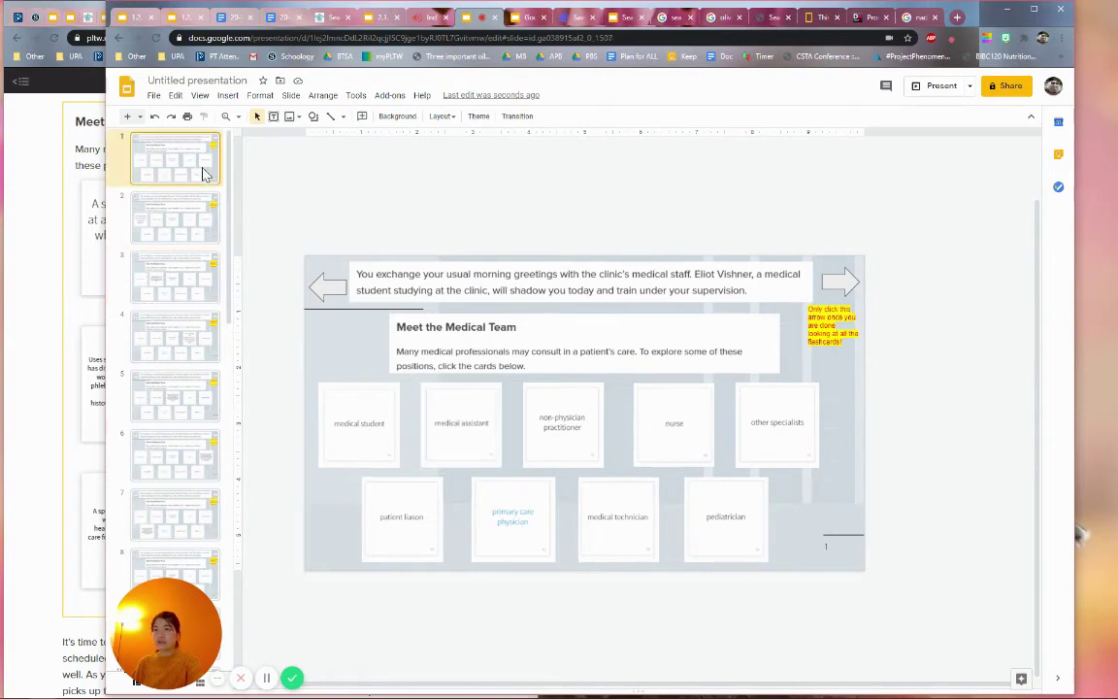
{"action": "left_click_drag", "start_coordinate": [902, 433], "coordinate": [565, 543]}
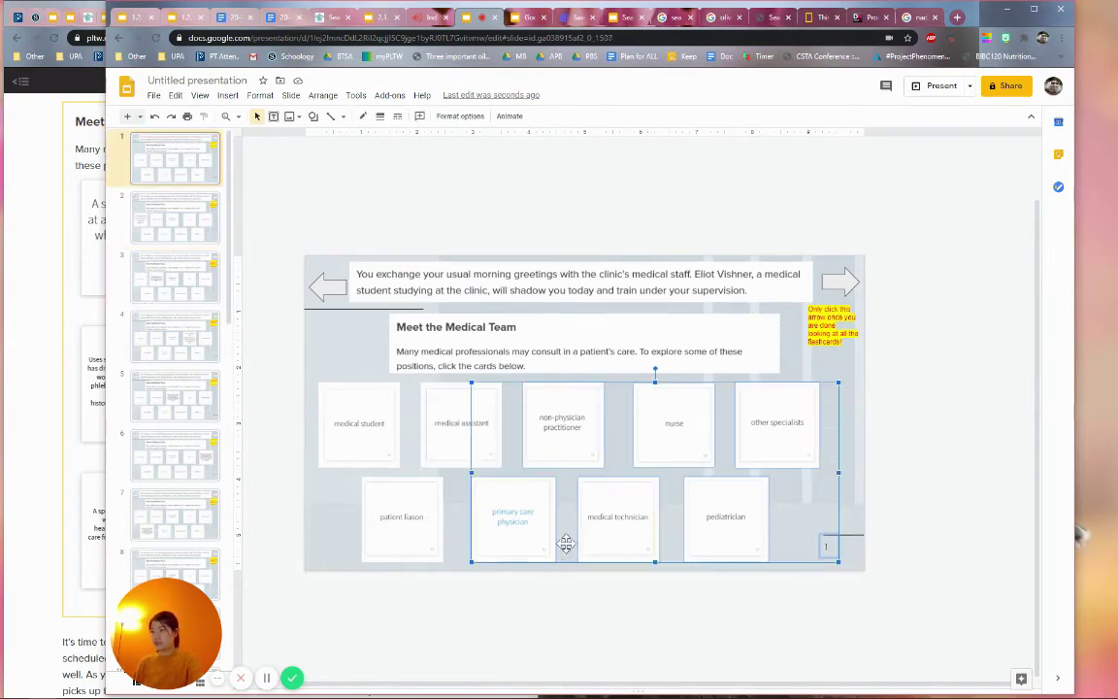
{"action": "left_click", "coordinate": [509, 602]}
{"action": "left_click", "coordinate": [518, 542]}
{"action": "left_click", "coordinate": [611, 541]}
{"action": "left_click", "coordinate": [716, 534]}
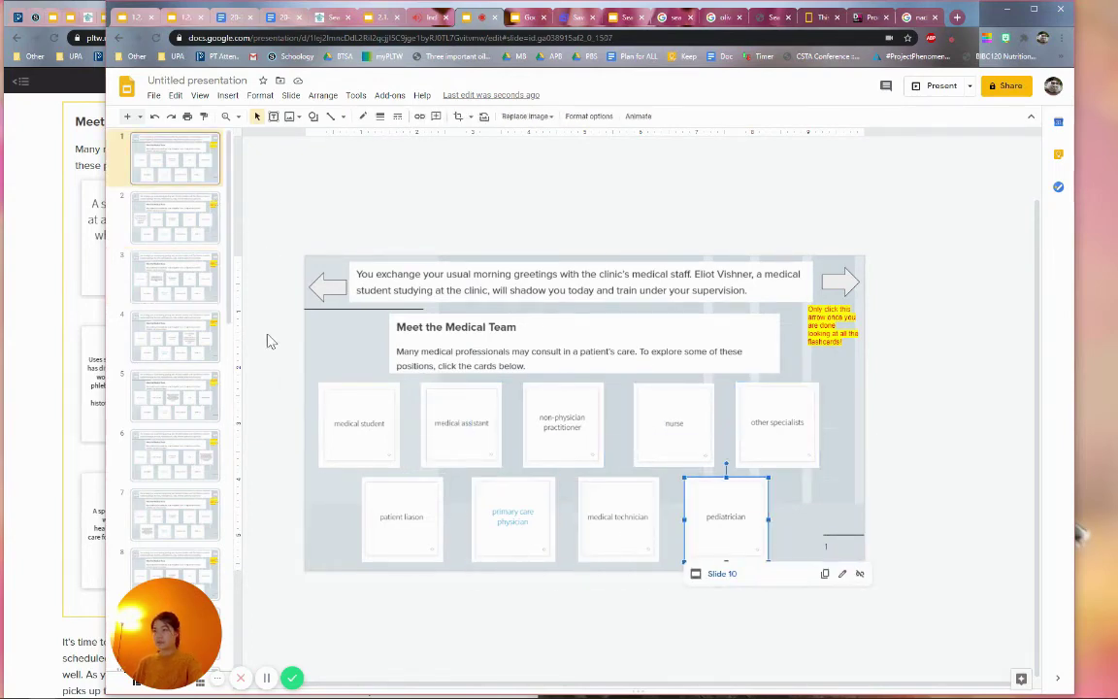
{"action": "left_click", "coordinate": [186, 277]}
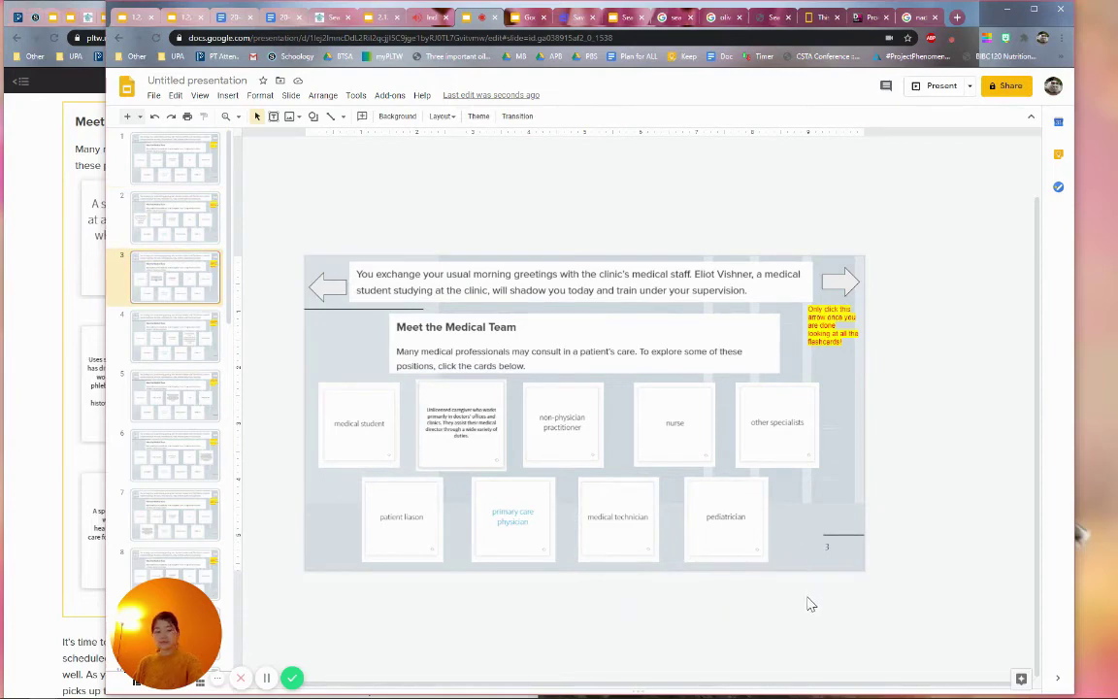
Step: Check the links of slide 3's pasted cards, and move the full-slide link shape back over the slide
{"action": "left_click", "coordinate": [689, 499]}
{"action": "left_click", "coordinate": [401, 519]}
{"action": "left_click", "coordinate": [568, 434]}
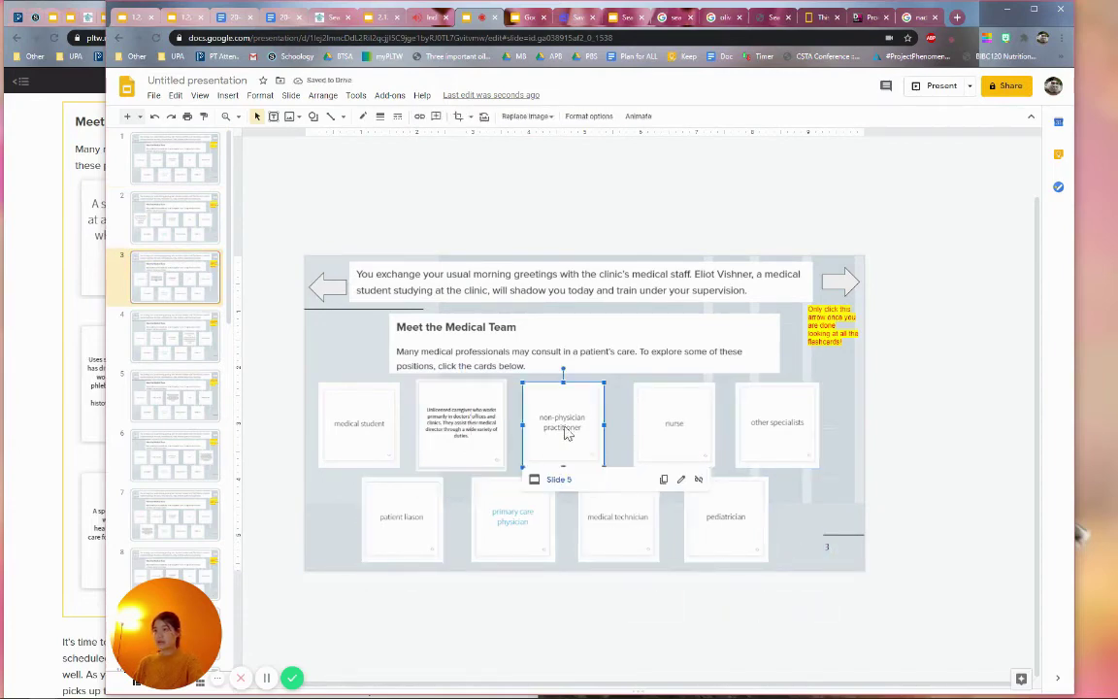
{"action": "left_click", "coordinate": [671, 428]}
{"action": "left_click", "coordinate": [772, 418]}
{"action": "left_click", "coordinate": [771, 244]}
{"action": "left_click_drag", "start_coordinate": [726, 203], "coordinate": [736, 373]}
Step: Check the link targets of slide 3's two arrows and its cards with the link shape in place
{"action": "left_click", "coordinate": [328, 285]}
{"action": "left_click", "coordinate": [841, 278]}
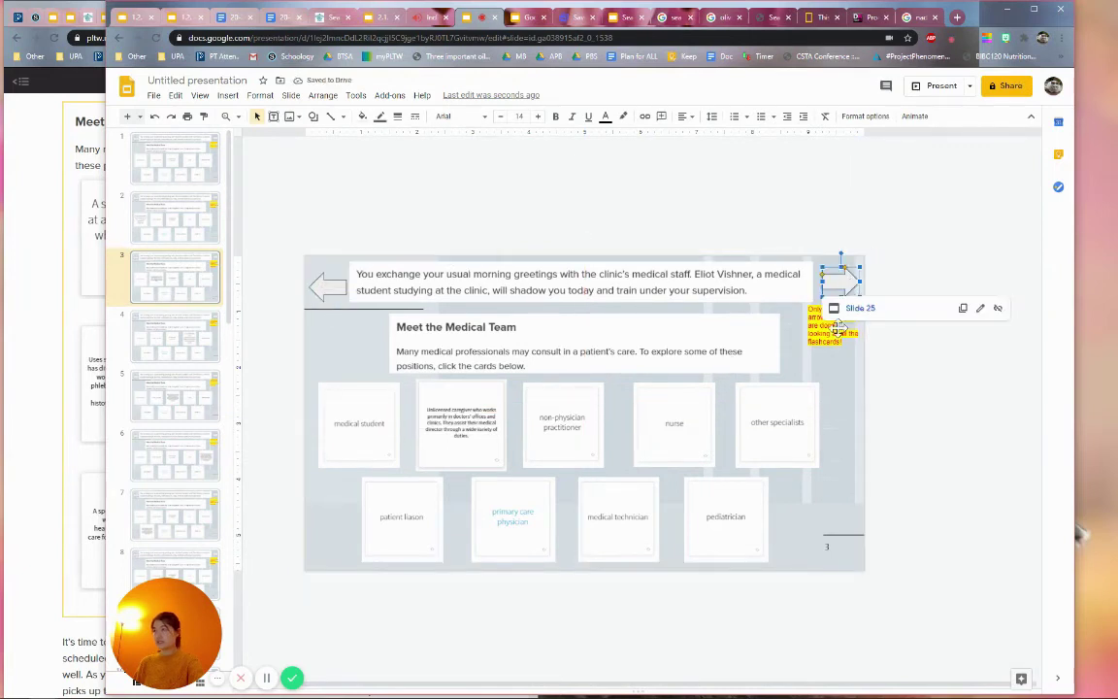
{"action": "left_click", "coordinate": [784, 415]}
{"action": "left_click", "coordinate": [689, 434]}
{"action": "left_click", "coordinate": [571, 437]}
{"action": "left_click", "coordinate": [394, 529]}
{"action": "left_click", "coordinate": [619, 524]}
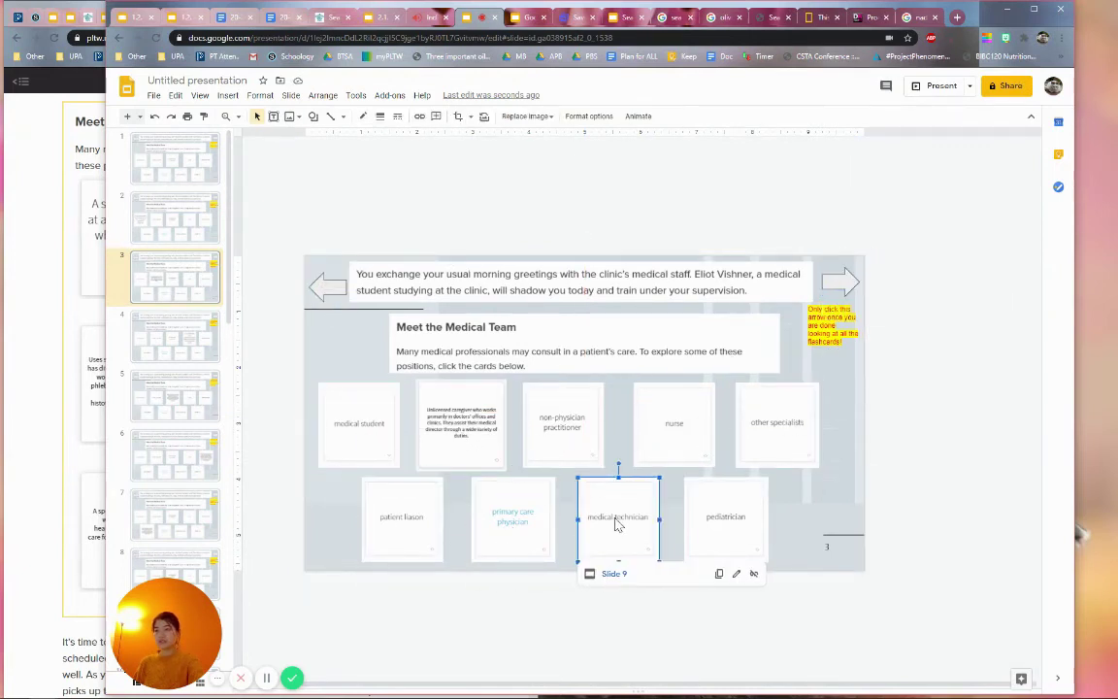